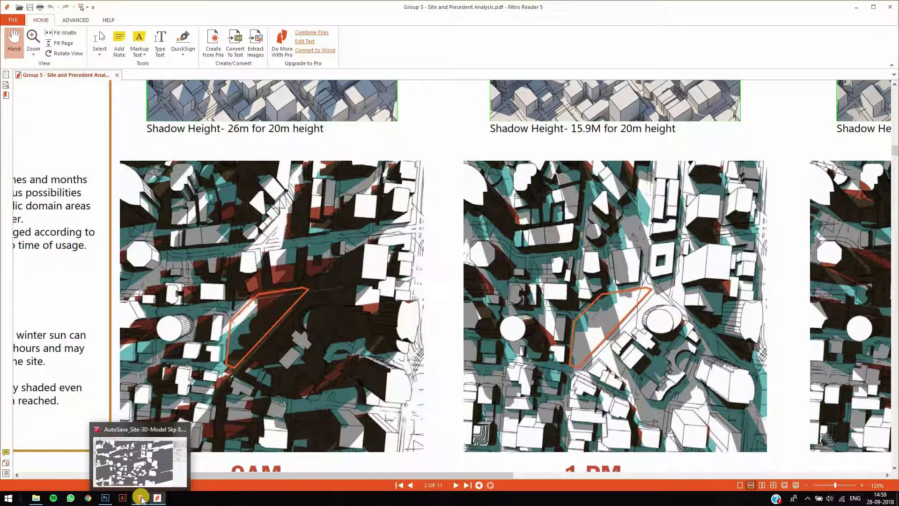
Step: Switch to the SketchUp site model, restore Scene 1 and delete the building standing on the triangular site
{"action": "left_click", "coordinate": [139, 462]}
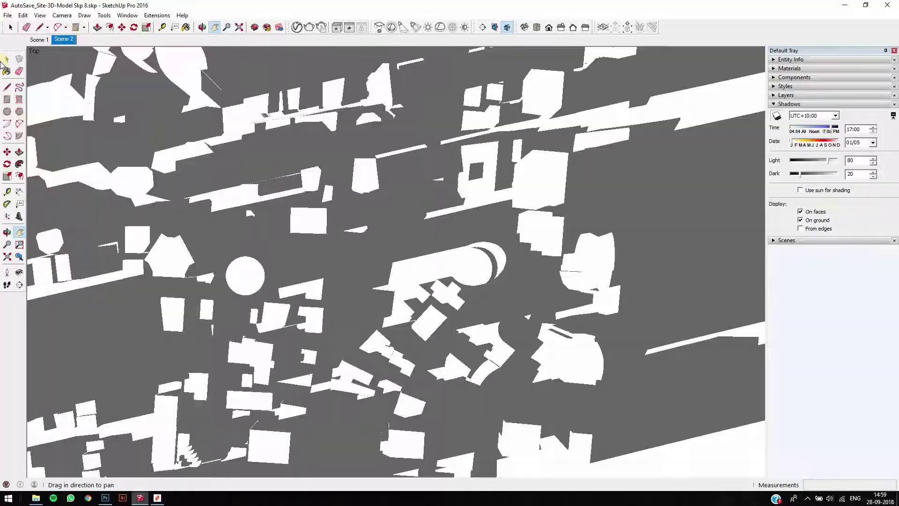
{"action": "left_click", "coordinate": [40, 41]}
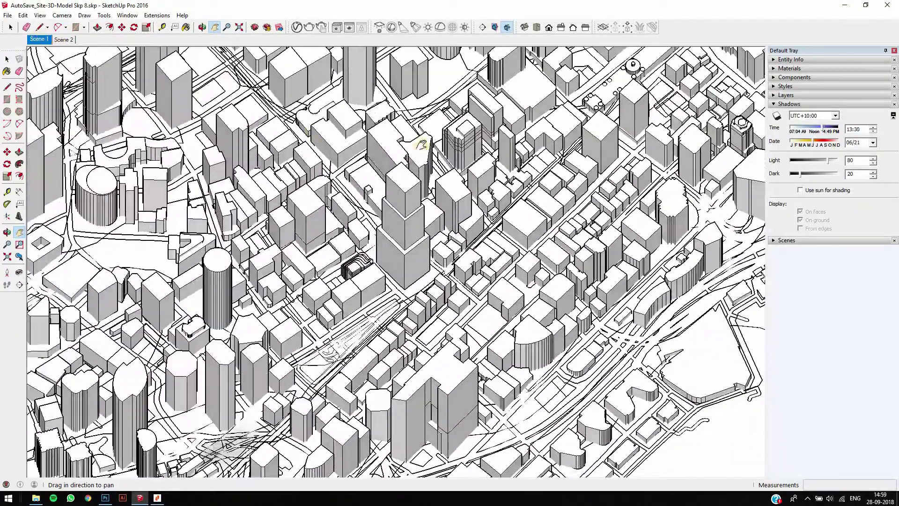
{"action": "left_click_drag", "start_coordinate": [426, 128], "coordinate": [370, 263]}
{"action": "scroll", "coordinate": [370, 264], "scroll_direction": "down", "scroll_amount": 5}
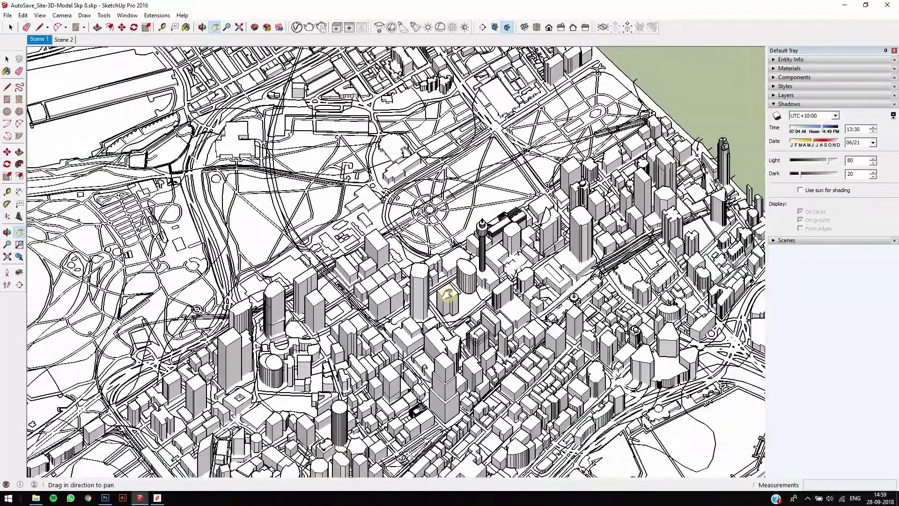
{"action": "key", "text": "o"}
{"action": "left_click_drag", "start_coordinate": [560, 307], "coordinate": [727, 372]}
{"action": "scroll", "coordinate": [603, 235], "scroll_direction": "up", "scroll_amount": 6}
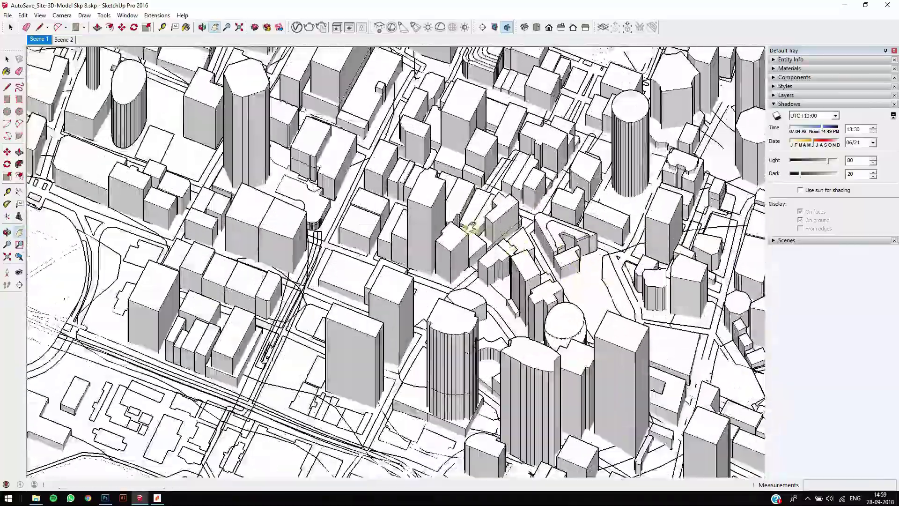
{"action": "left_click_drag", "start_coordinate": [467, 228], "coordinate": [331, 251]}
{"action": "scroll", "coordinate": [335, 252], "scroll_direction": "up", "scroll_amount": 4}
{"action": "key", "text": "space"}
{"action": "left_click", "coordinate": [336, 252]}
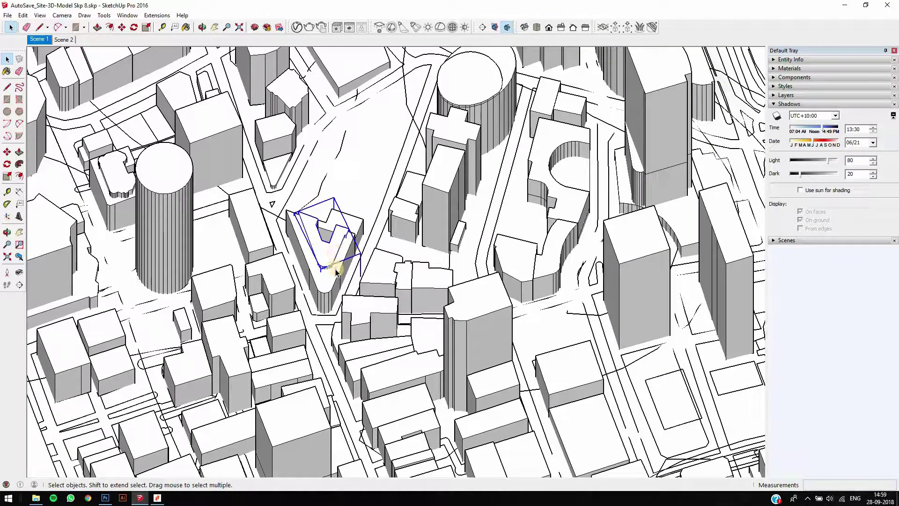
{"action": "key", "text": "Delete"}
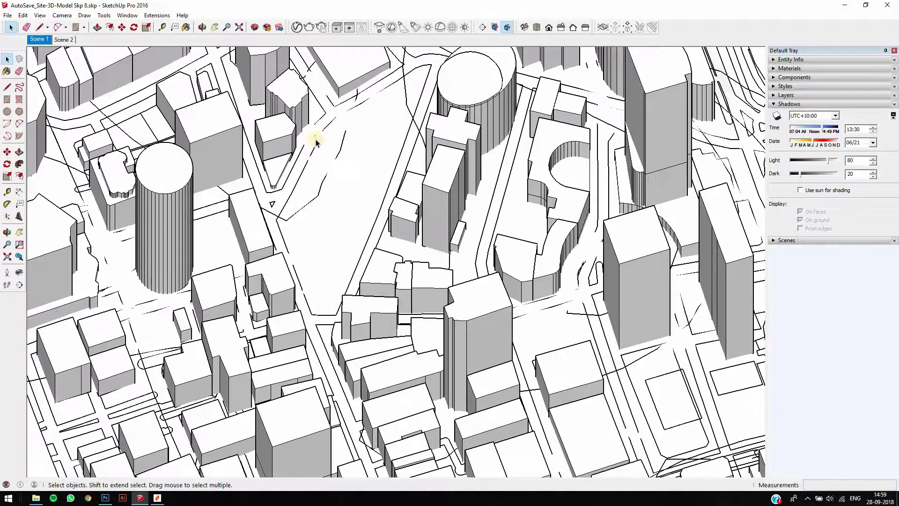
Step: Show the cleared site in the standard top view, and restore Scene 2
{"action": "middle_click_drag", "start_coordinate": [370, 183], "coordinate": [399, 261]}
{"action": "middle_click_drag", "start_coordinate": [463, 240], "coordinate": [497, 235]}
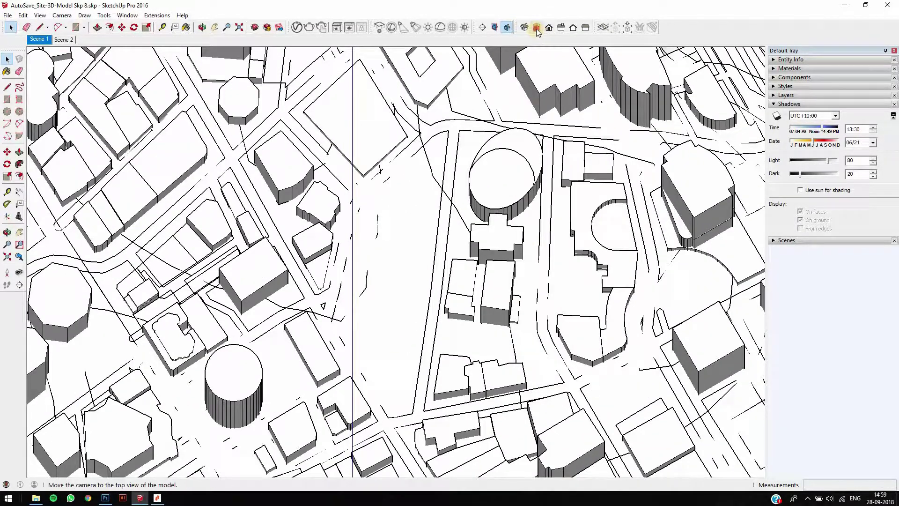
{"action": "left_click", "coordinate": [536, 29]}
{"action": "scroll", "coordinate": [457, 235], "scroll_direction": "down", "scroll_amount": 3}
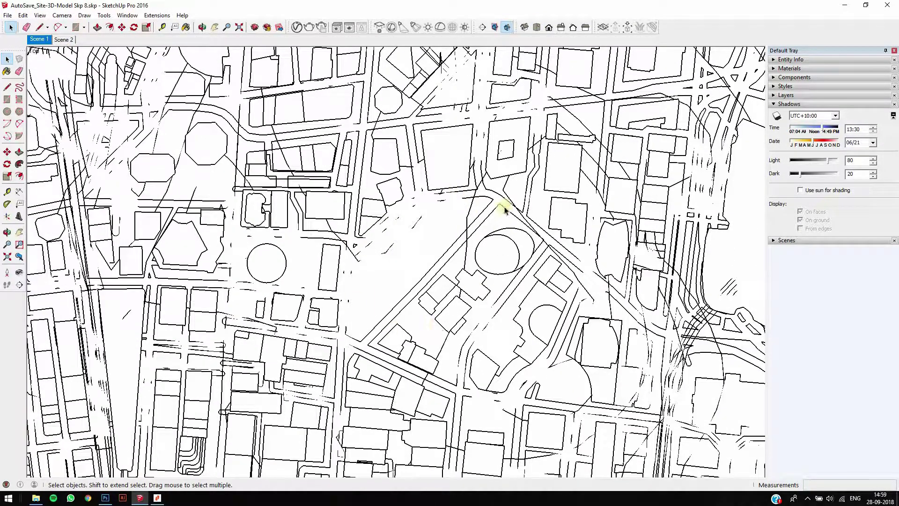
{"action": "left_click", "coordinate": [60, 40]}
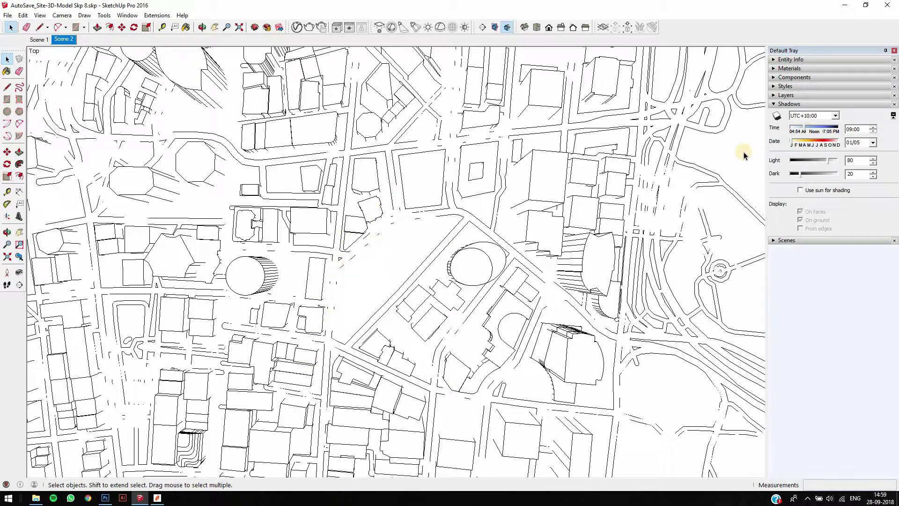
Step: Export the line view without shadows as a 2D JPEG image named BASE
{"action": "left_click", "coordinate": [7, 15]}
{"action": "mouse_move", "coordinate": [129, 158]}
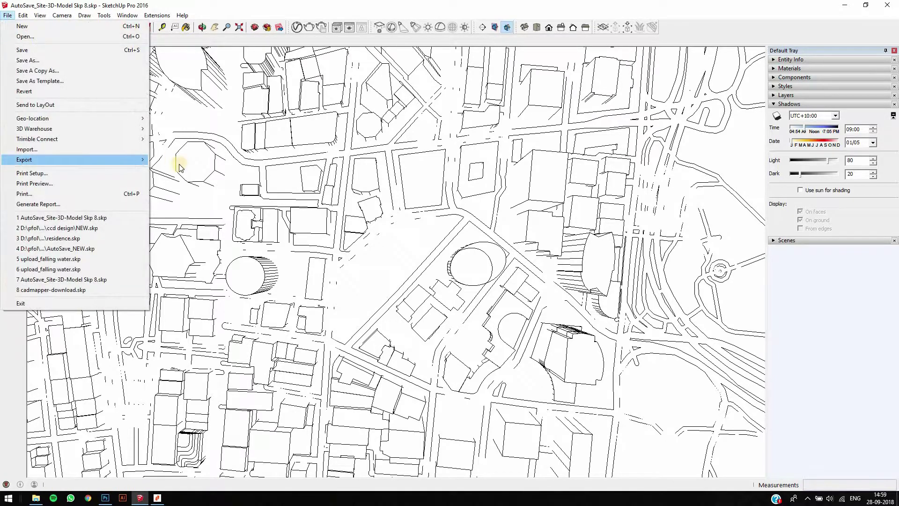
{"action": "left_click", "coordinate": [190, 173]}
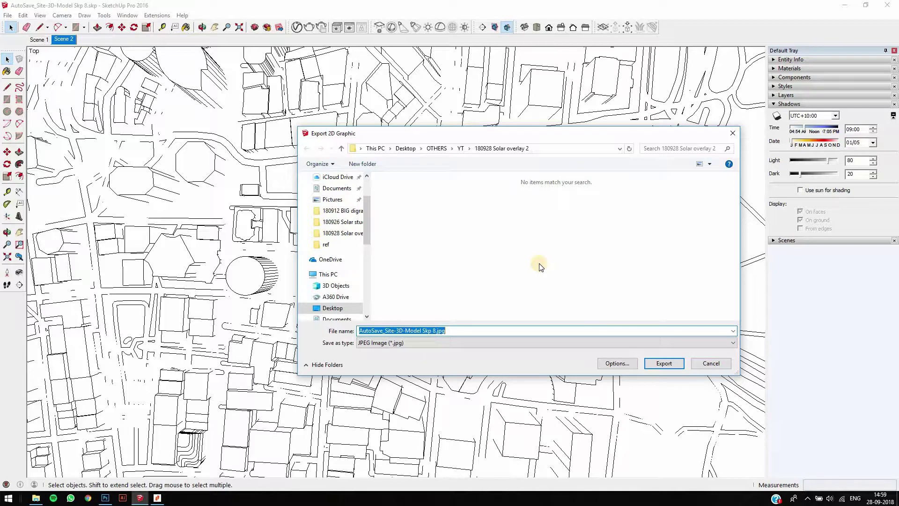
{"action": "type", "text": "BASE"}
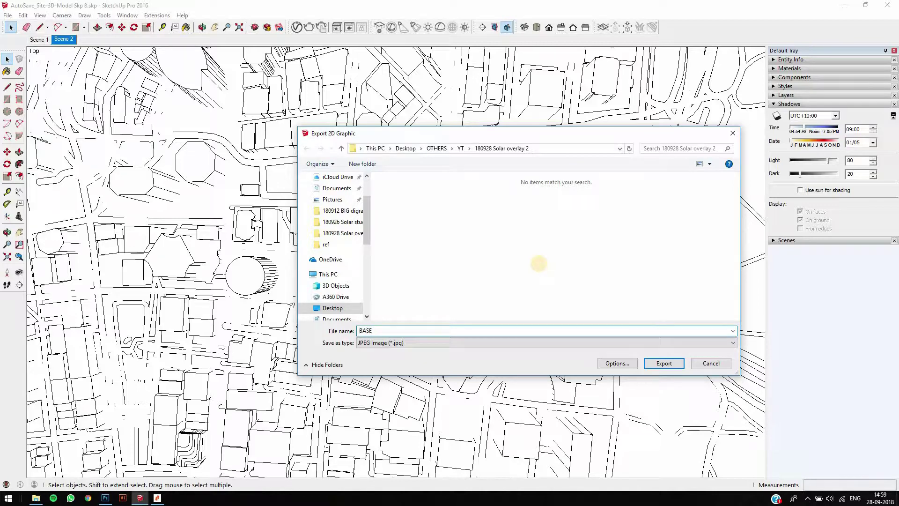
{"action": "key", "text": "Return"}
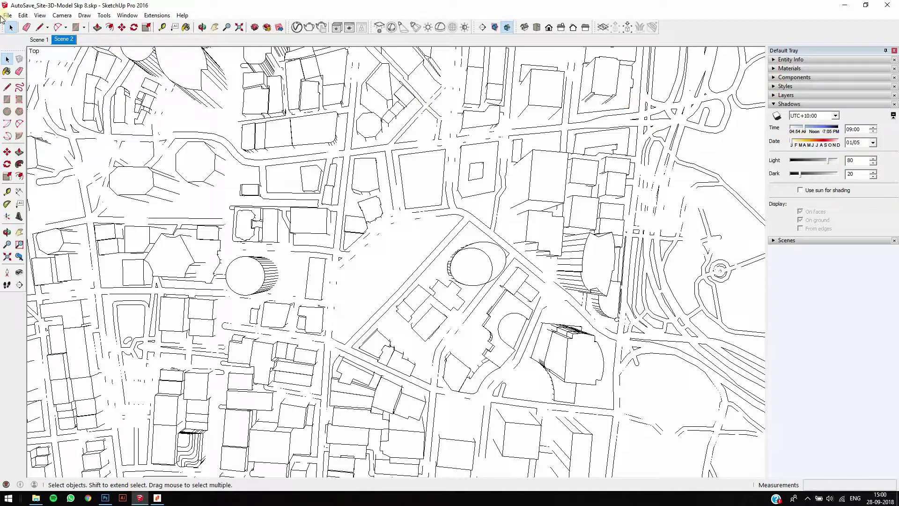
Step: Turn on shadows for the model and hide its edges
{"action": "left_click", "coordinate": [40, 16]}
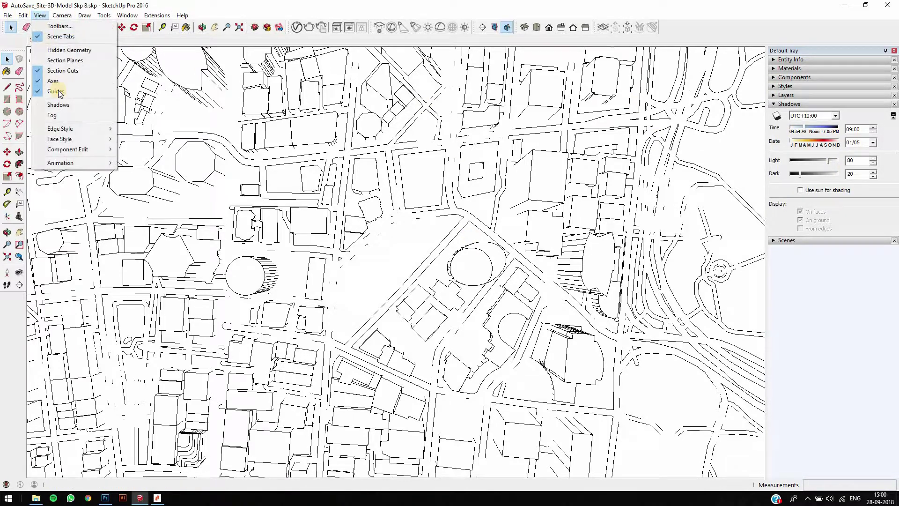
{"action": "left_click", "coordinate": [65, 106]}
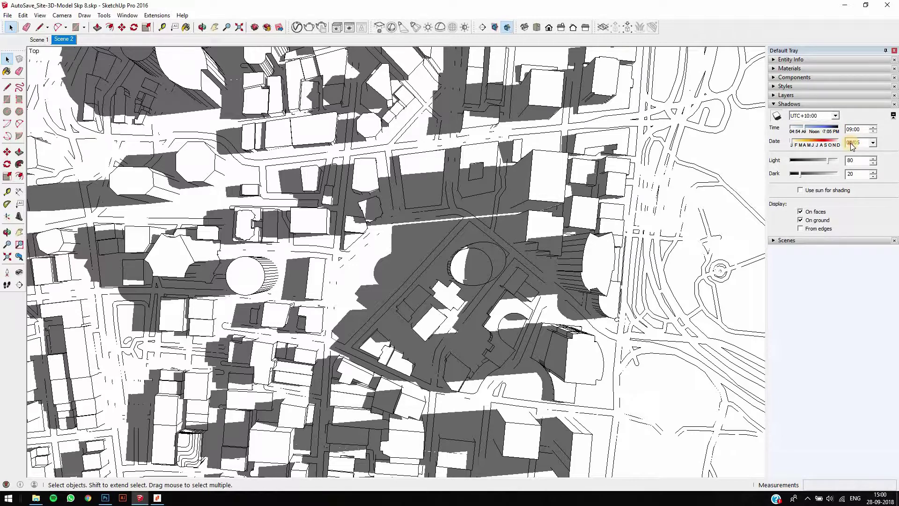
{"action": "left_click", "coordinate": [850, 143]}
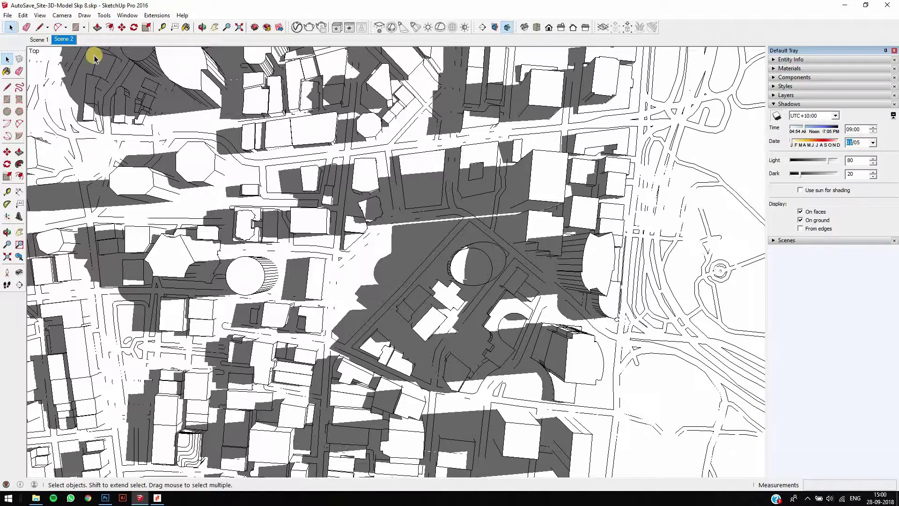
{"action": "left_click", "coordinate": [40, 15]}
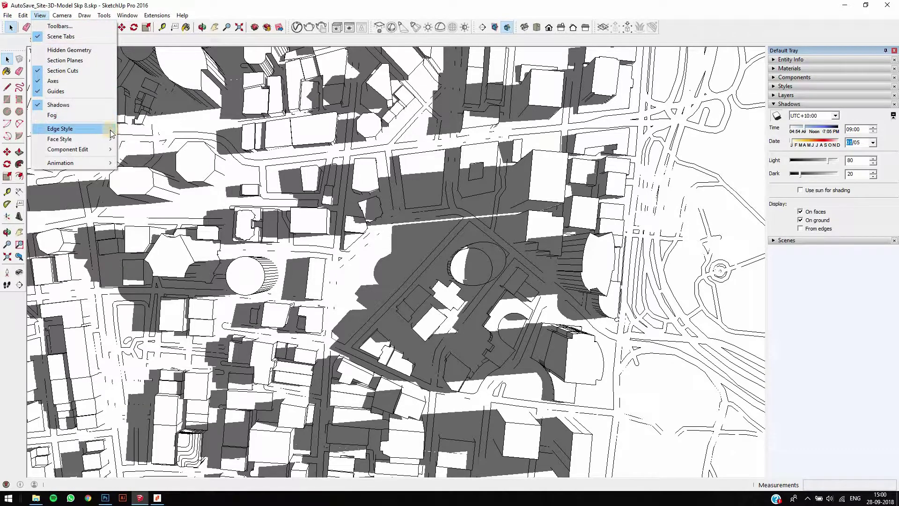
{"action": "mouse_move", "coordinate": [107, 129]}
{"action": "left_click", "coordinate": [150, 130]}
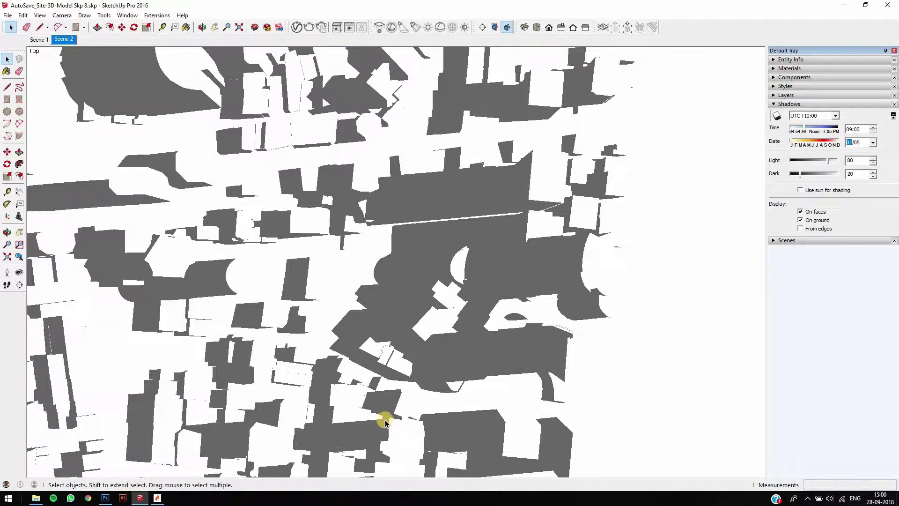
Step: Export the 01/05 shadow view as a 2D JPEG image named "january 9am"
{"action": "left_click", "coordinate": [7, 16]}
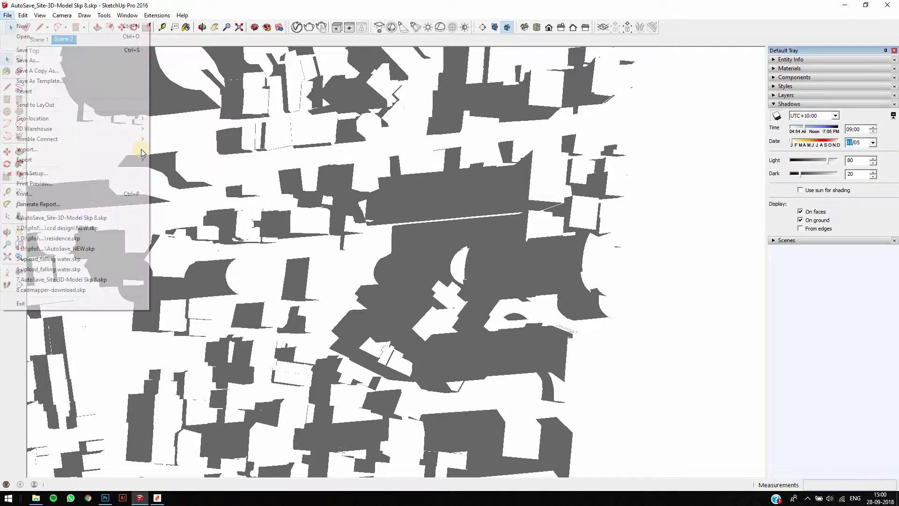
{"action": "mouse_move", "coordinate": [140, 159]}
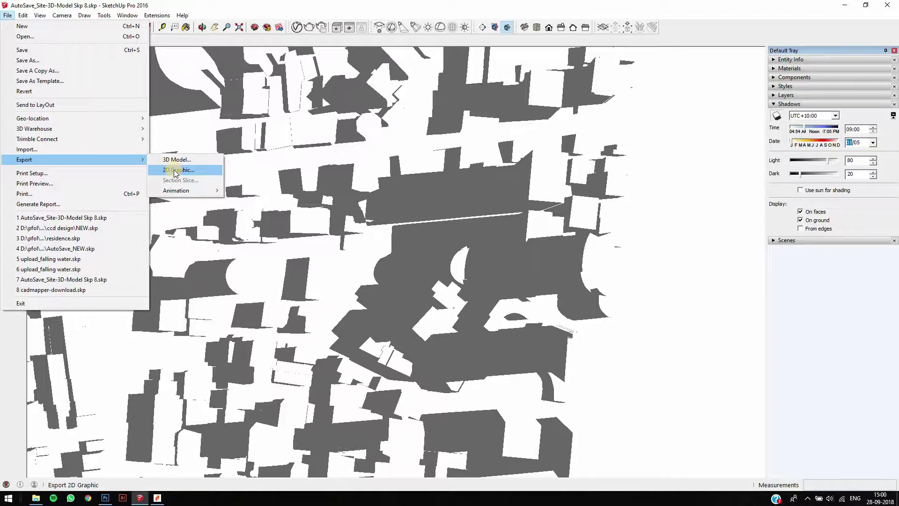
{"action": "left_click", "coordinate": [175, 170]}
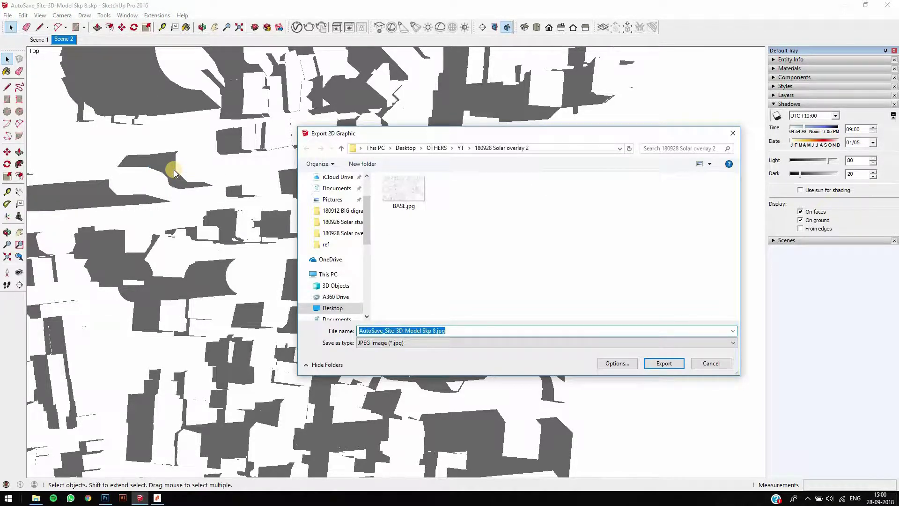
{"action": "type", "text": "h"}
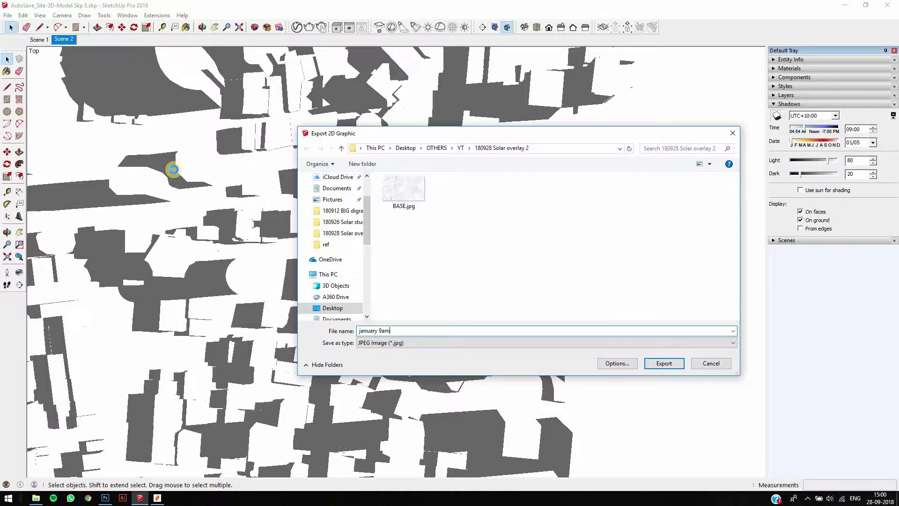
{"action": "type", "text": "anuary 9am"}
{"action": "key", "text": "Return"}
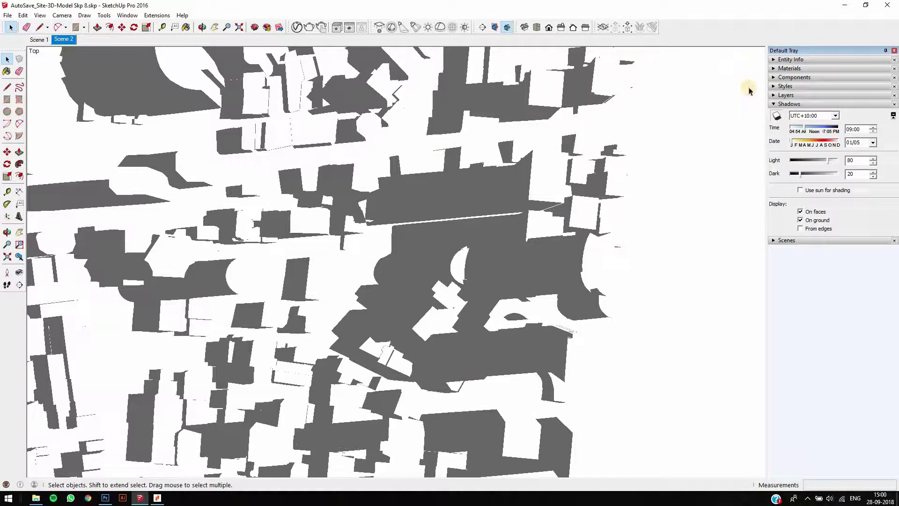
Step: Set the shadow date to 05/05 and export the view as a 2D JPEG image named "may 9am"
{"action": "left_click", "coordinate": [850, 143]}
{"action": "key", "text": "Up"}
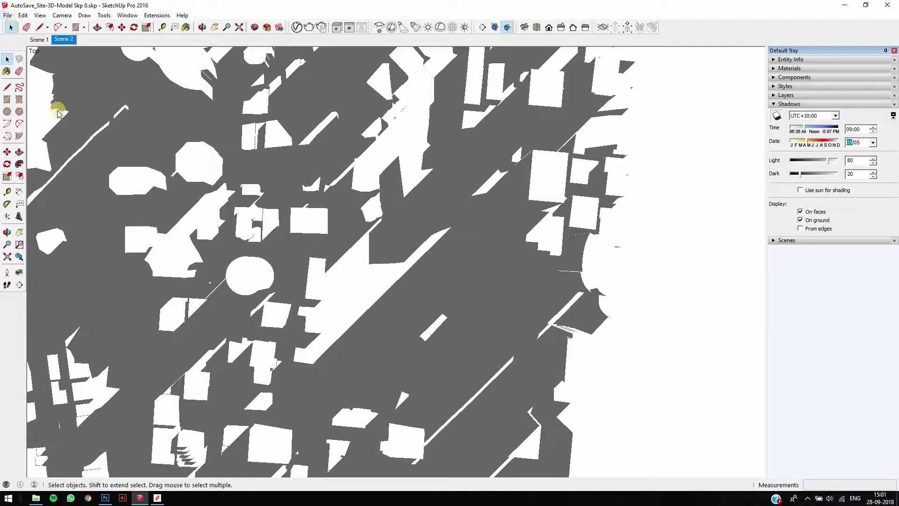
{"action": "left_click", "coordinate": [9, 15]}
{"action": "mouse_move", "coordinate": [108, 159]}
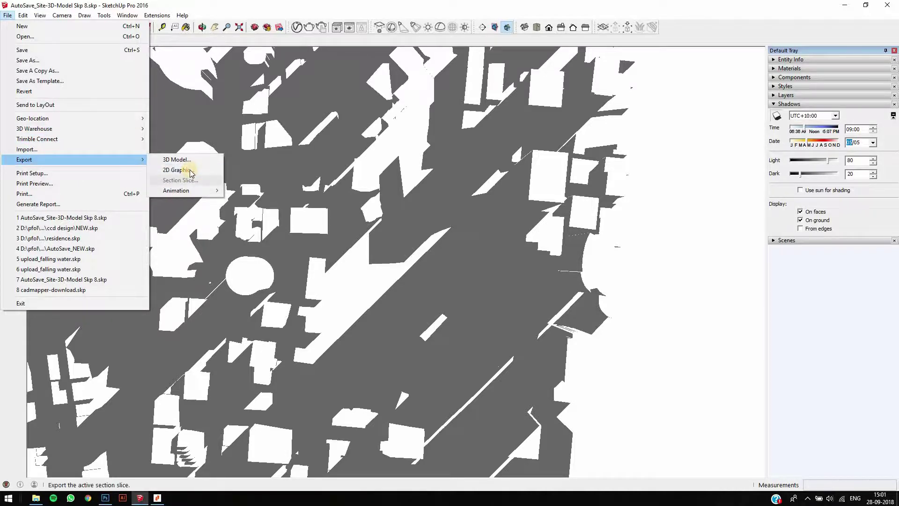
{"action": "left_click", "coordinate": [190, 171]}
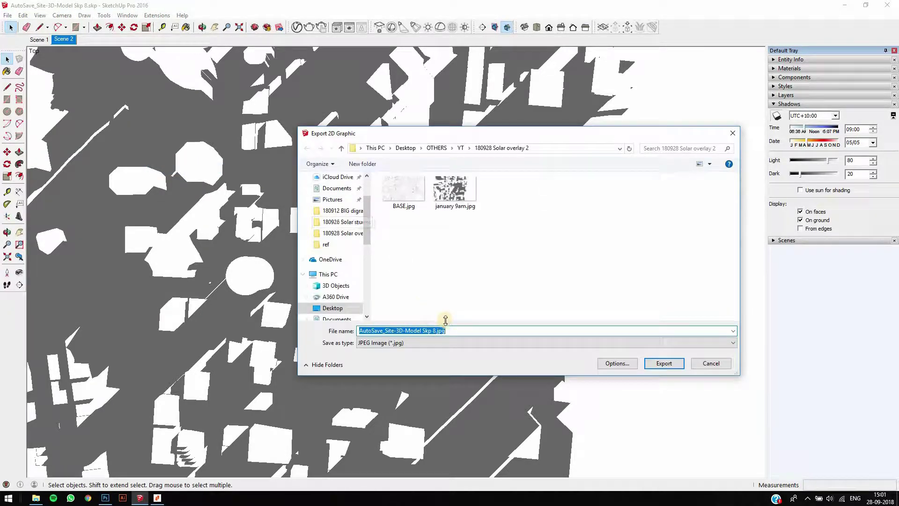
{"action": "type", "text": "may 9am"}
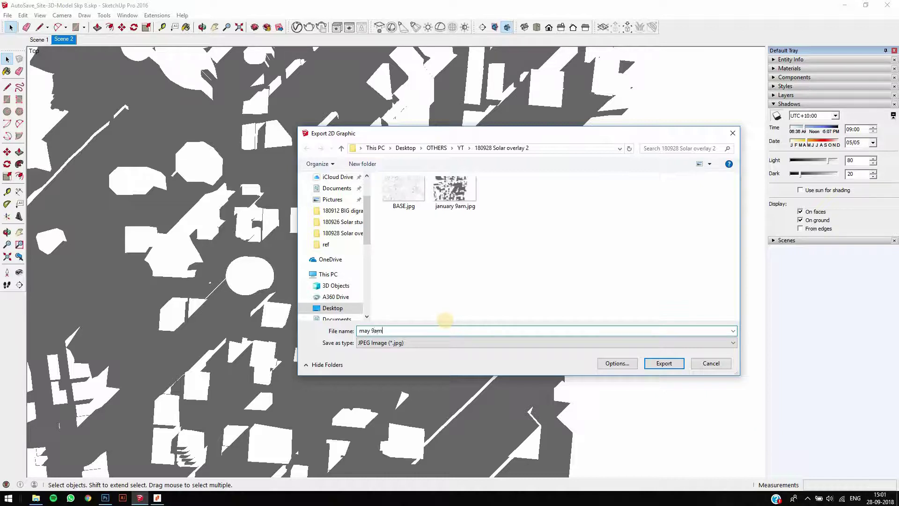
{"action": "key", "text": "Return"}
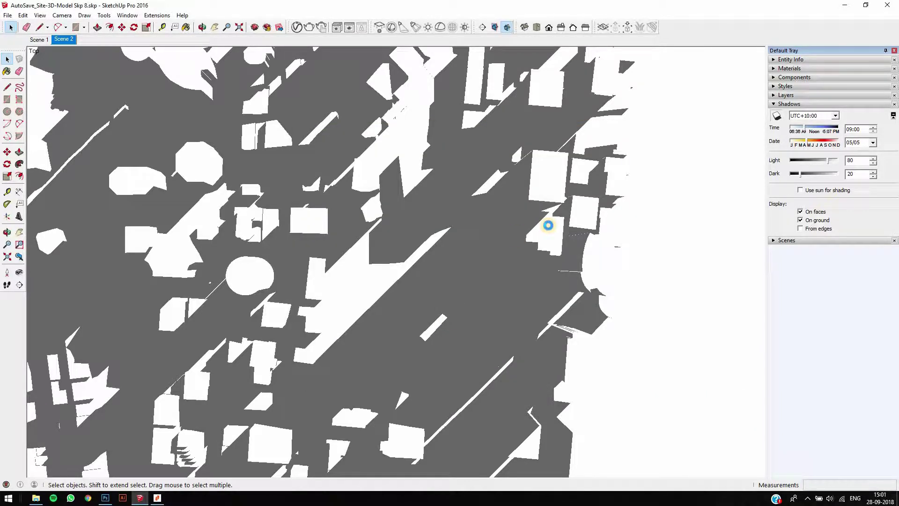
Step: Set the shadow date to 10/05 and export the view as a 2D JPEG image named "october 9am"
{"action": "left_click", "coordinate": [855, 143]}
{"action": "type", "text": "1"}
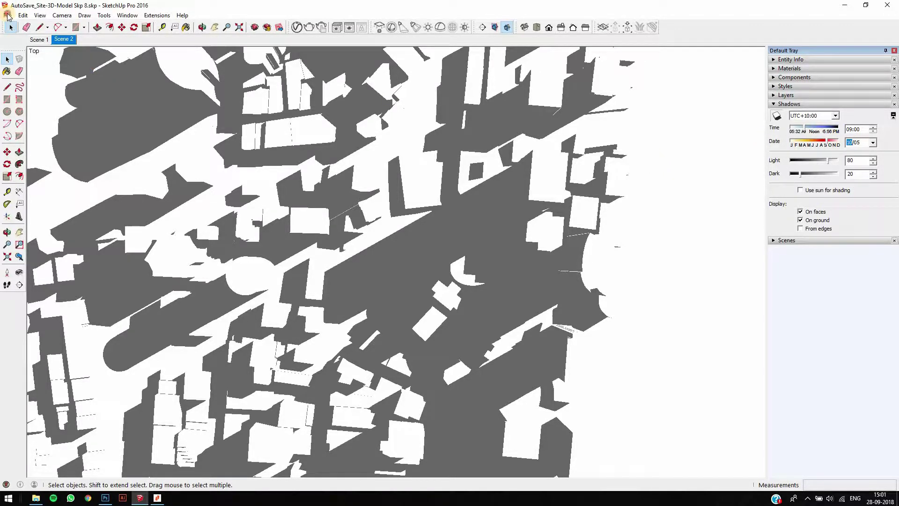
{"action": "left_click", "coordinate": [8, 15]}
{"action": "mouse_move", "coordinate": [140, 160]}
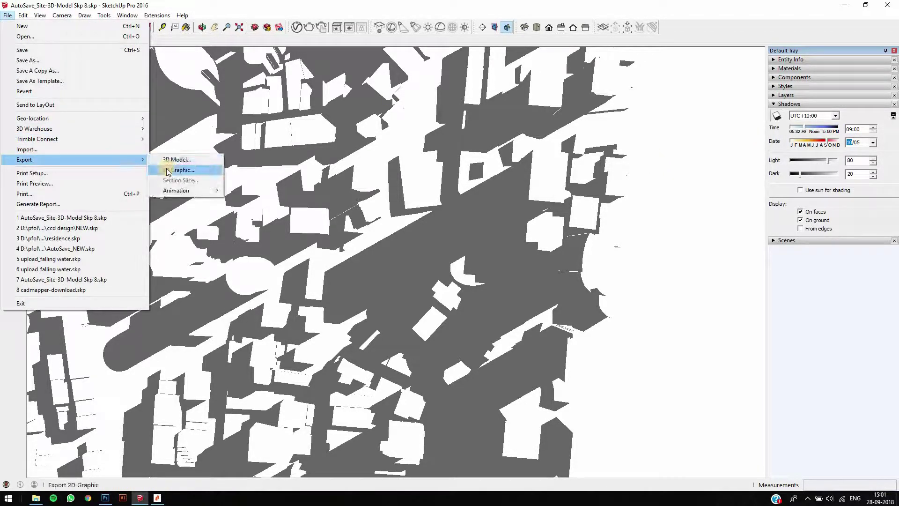
{"action": "left_click", "coordinate": [178, 170]}
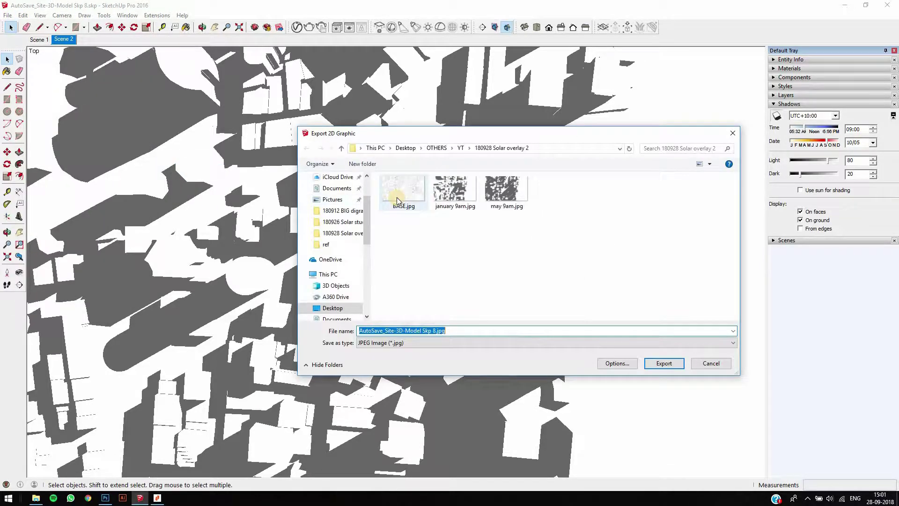
{"action": "type", "text": "october 9am"}
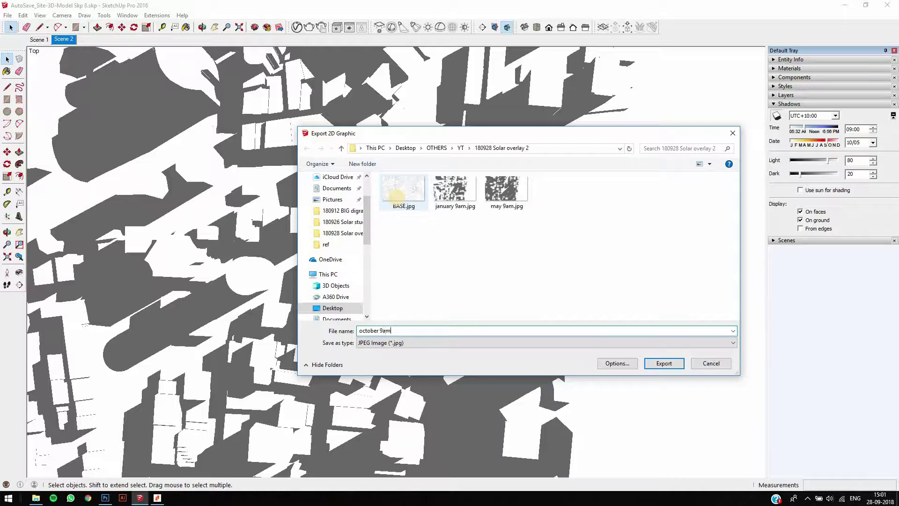
{"action": "key", "text": "Return"}
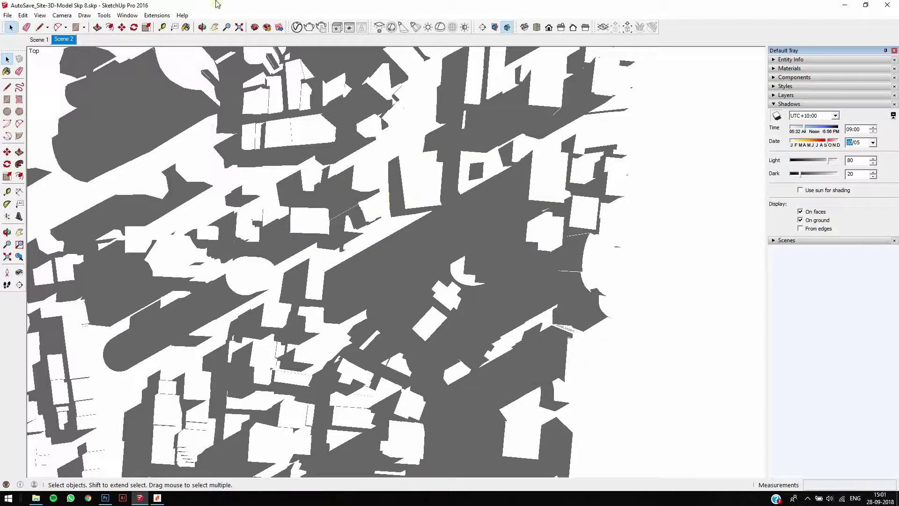
Step: Open BASE.jpg from the "180928 Solar overlay 2" folder in Photoshop
{"action": "left_click", "coordinate": [36, 500]}
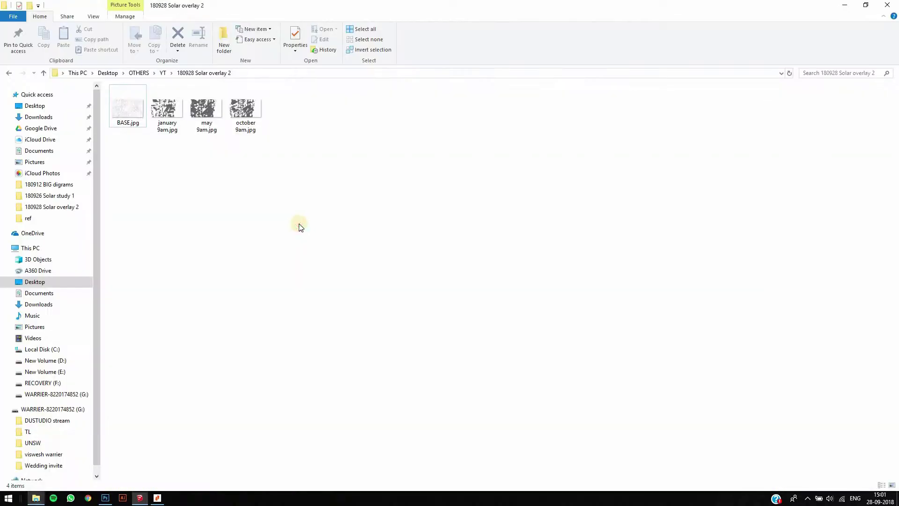
{"action": "left_click", "coordinate": [134, 120]}
{"action": "left_click_drag", "start_coordinate": [134, 121], "coordinate": [229, 375]}
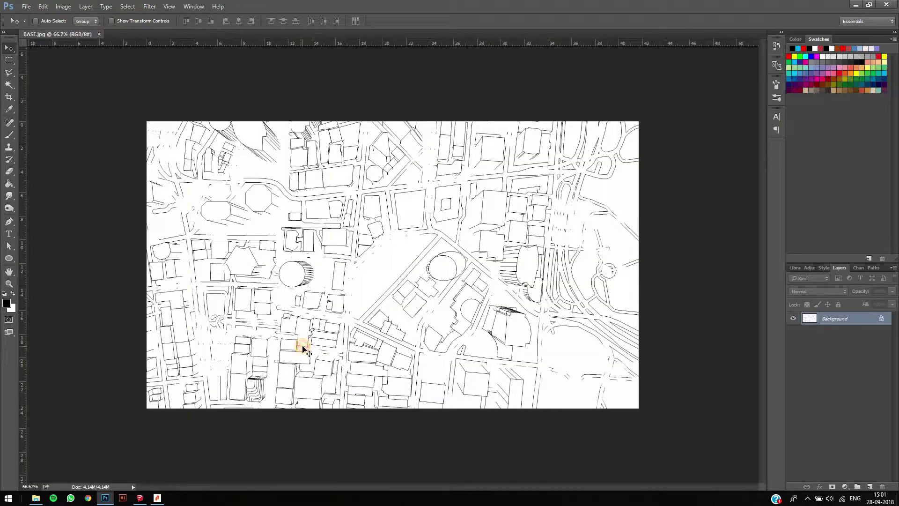
Step: Trace the empty triangular site at the centre of the map as a closed Pen tool shape with no fill and a 3 pt red stroke
{"action": "key", "text": "ctrl+0"}
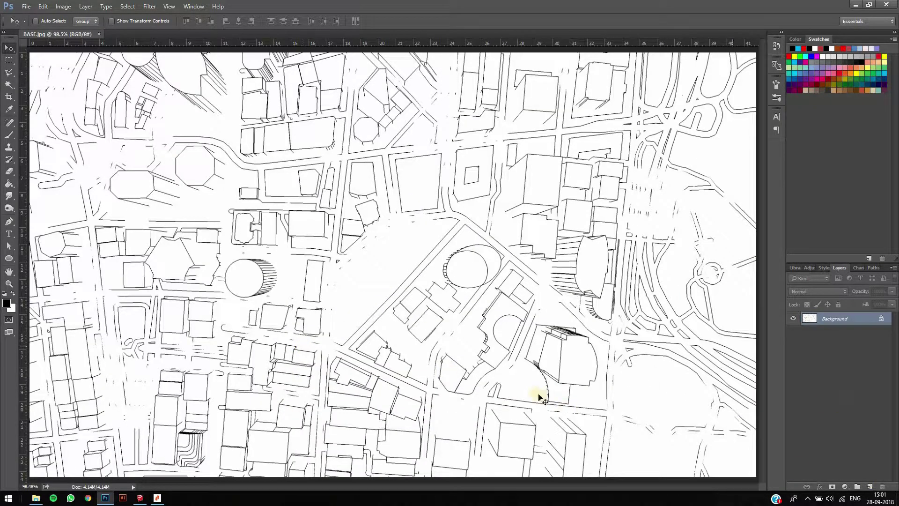
{"action": "key", "text": "p"}
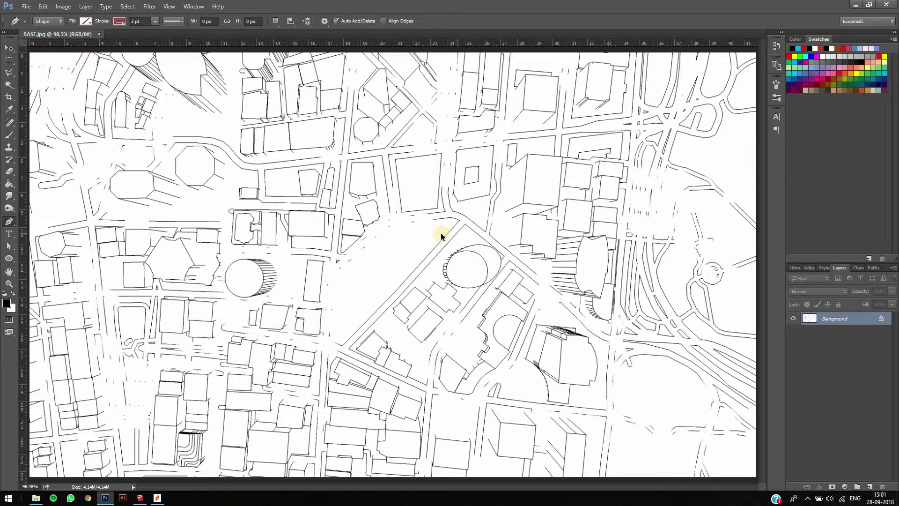
{"action": "scroll", "coordinate": [470, 211], "scroll_direction": "up", "scroll_amount": 3, "text": "alt"}
{"action": "left_click", "coordinate": [467, 216]}
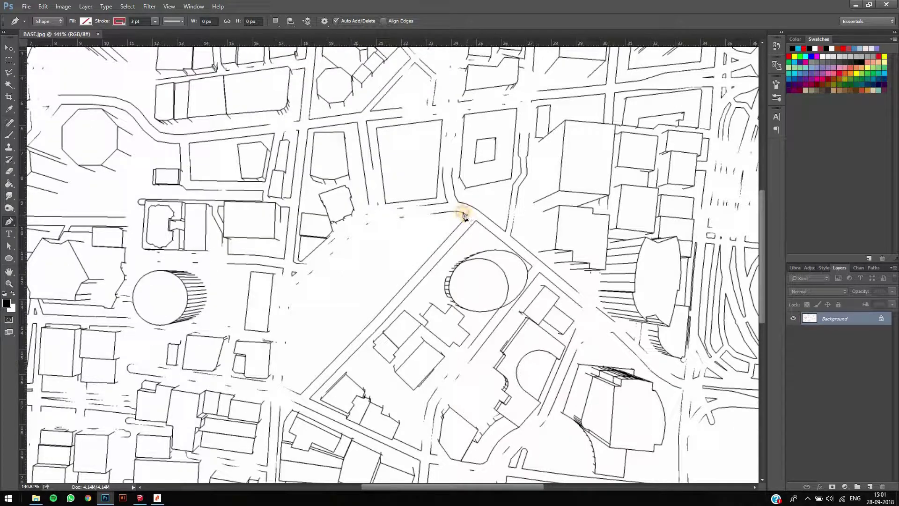
{"action": "left_click", "coordinate": [452, 210]}
{"action": "left_click", "coordinate": [367, 223]}
{"action": "left_click", "coordinate": [293, 284]}
{"action": "left_click", "coordinate": [281, 383]}
{"action": "left_click", "coordinate": [301, 393]}
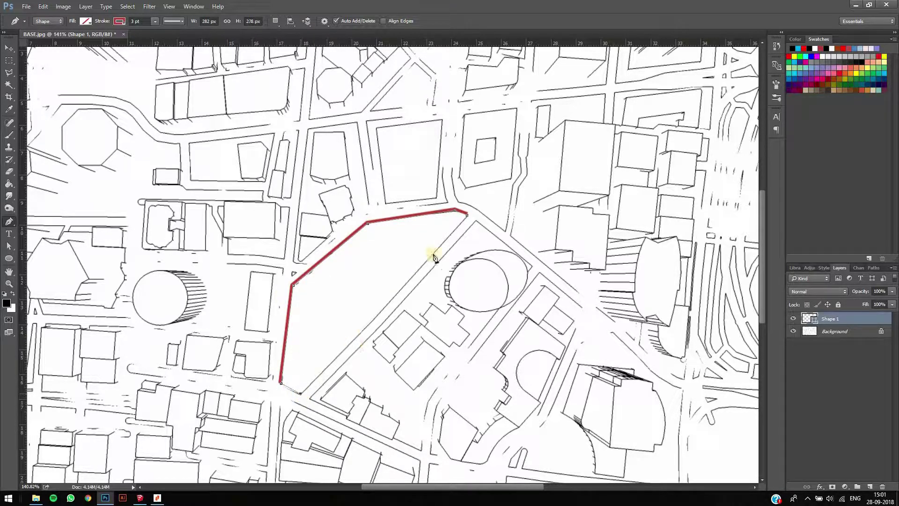
{"action": "left_click", "coordinate": [467, 216]}
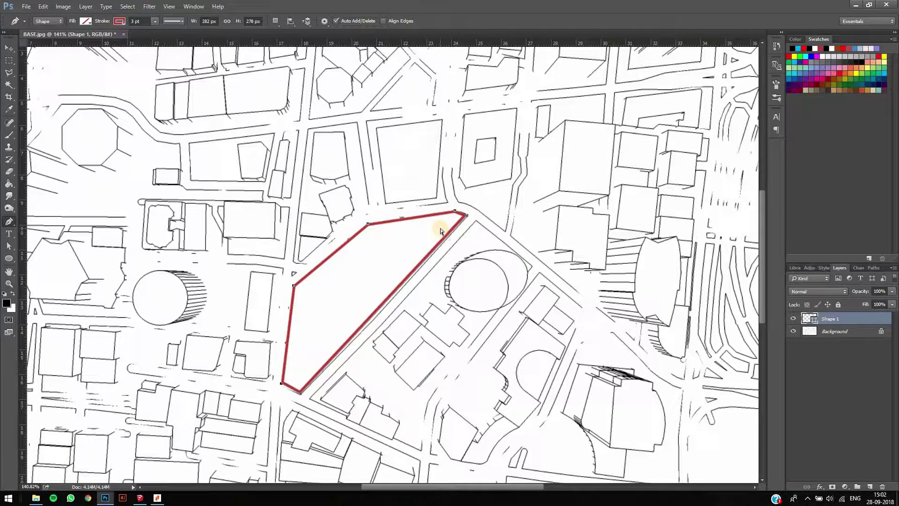
Step: Stretch the red site outline slightly with Free Transform to about 285 by 280 px so it fits the site's edges
{"action": "key", "text": "ctrl+t"}
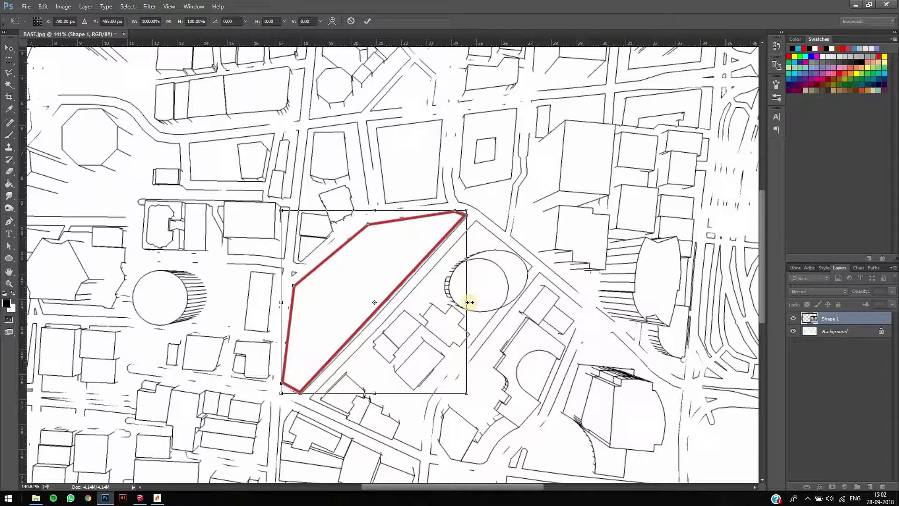
{"action": "left_click_drag", "start_coordinate": [468, 300], "coordinate": [469, 300]}
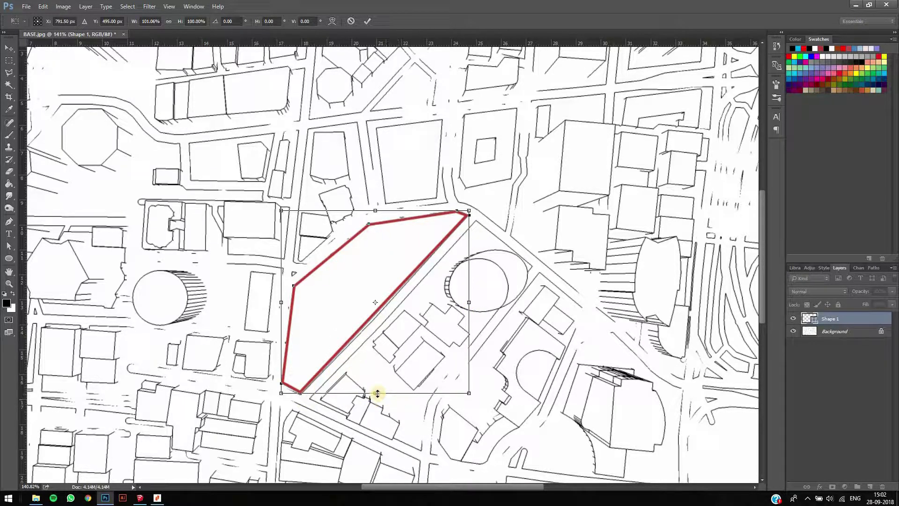
{"action": "left_click_drag", "start_coordinate": [376, 396], "coordinate": [374, 395]}
{"action": "double_click", "coordinate": [332, 319]}
{"action": "key", "text": "p"}
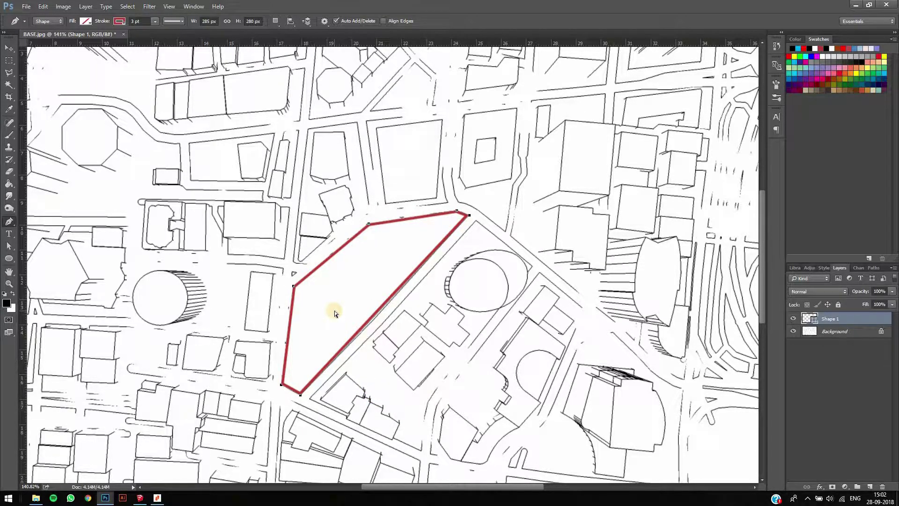
Step: Change the site outline's stroke to a dashed line
{"action": "scroll", "coordinate": [334, 311], "scroll_direction": "down", "scroll_amount": 3, "text": "alt"}
{"action": "left_click", "coordinate": [9, 48]}
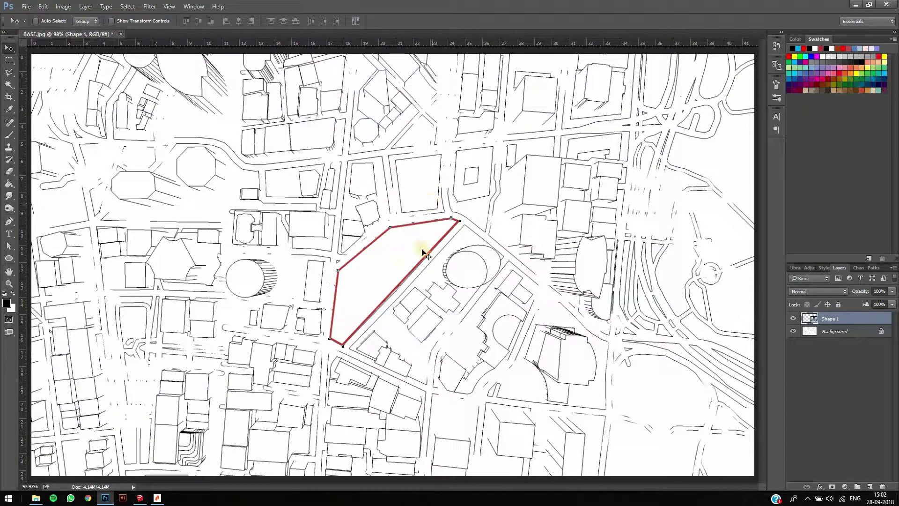
{"action": "key", "text": "a"}
{"action": "left_click", "coordinate": [210, 21]}
{"action": "left_click", "coordinate": [214, 65]}
{"action": "left_click", "coordinate": [429, 208]}
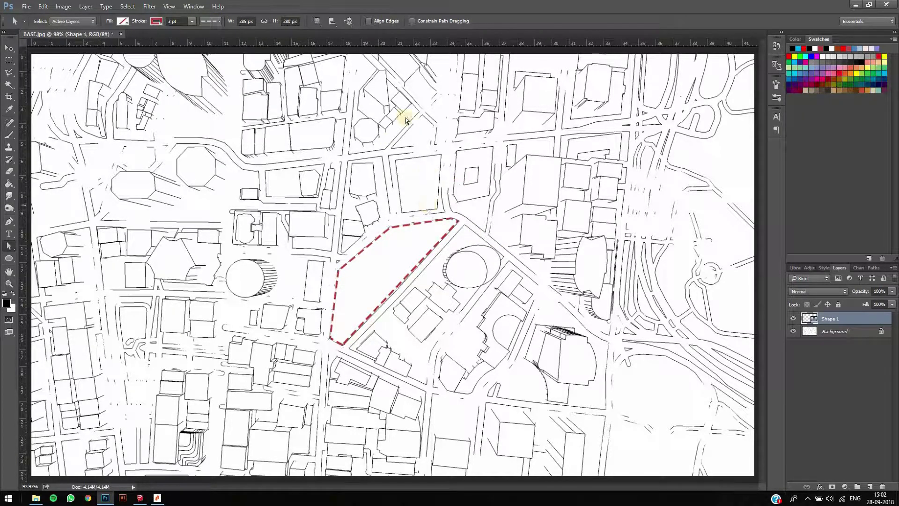
Step: Place january 9am.jpg over the base drawing and set its layer's blend mode to Multiply
{"action": "left_click", "coordinate": [38, 497]}
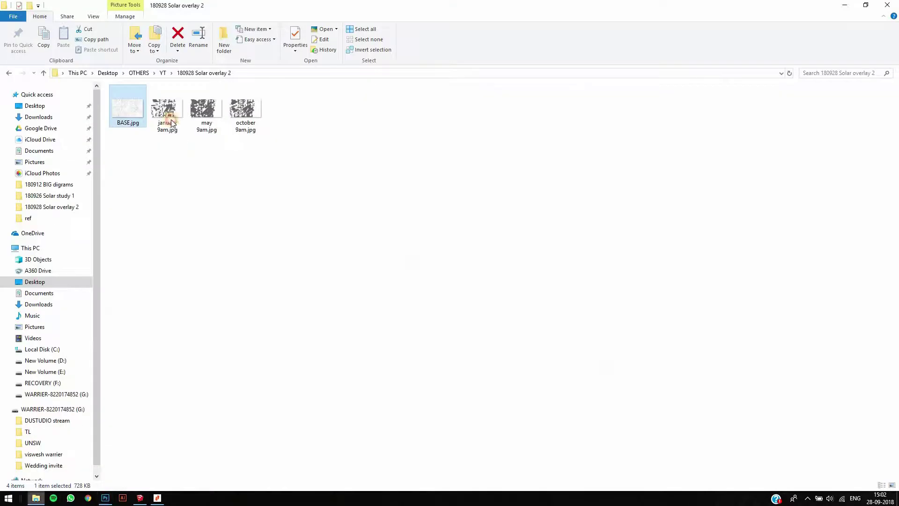
{"action": "left_click_drag", "start_coordinate": [162, 113], "coordinate": [298, 446]}
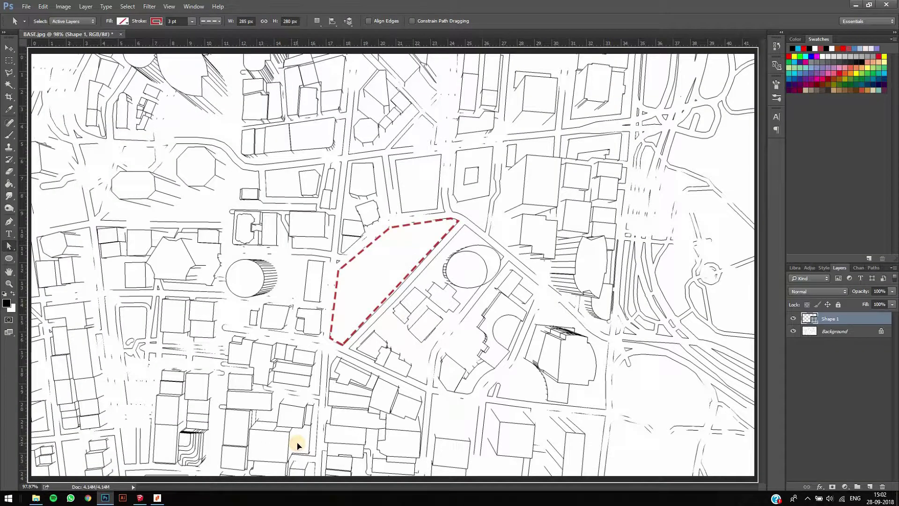
{"action": "key", "text": "Return"}
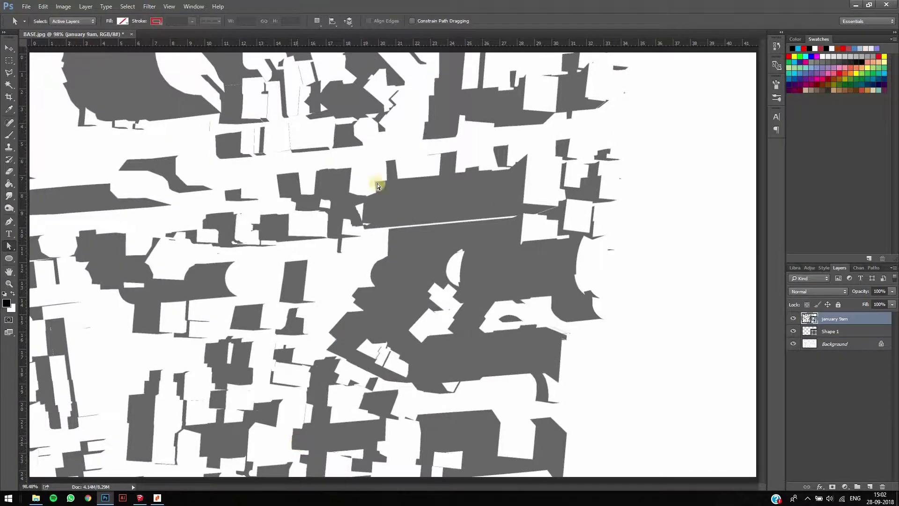
{"action": "scroll", "coordinate": [482, 206], "scroll_direction": "down", "scroll_amount": 2, "text": "alt"}
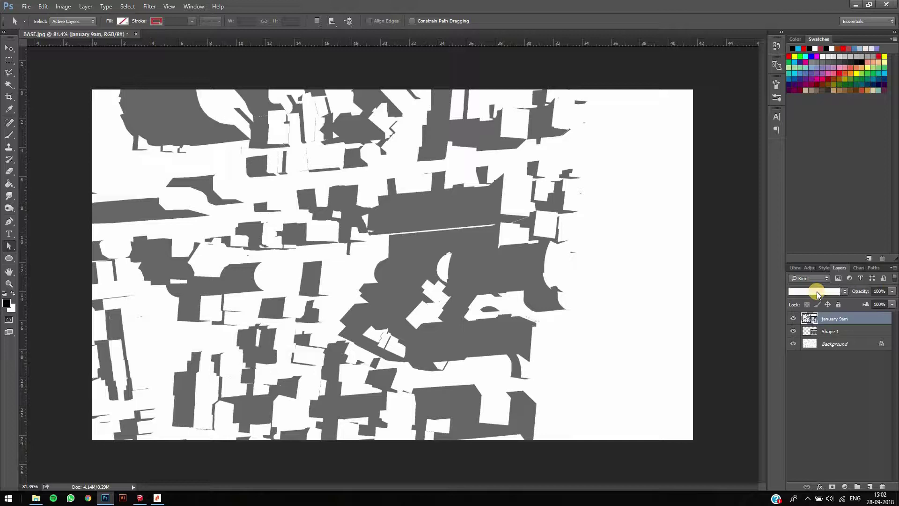
{"action": "left_click", "coordinate": [816, 292]}
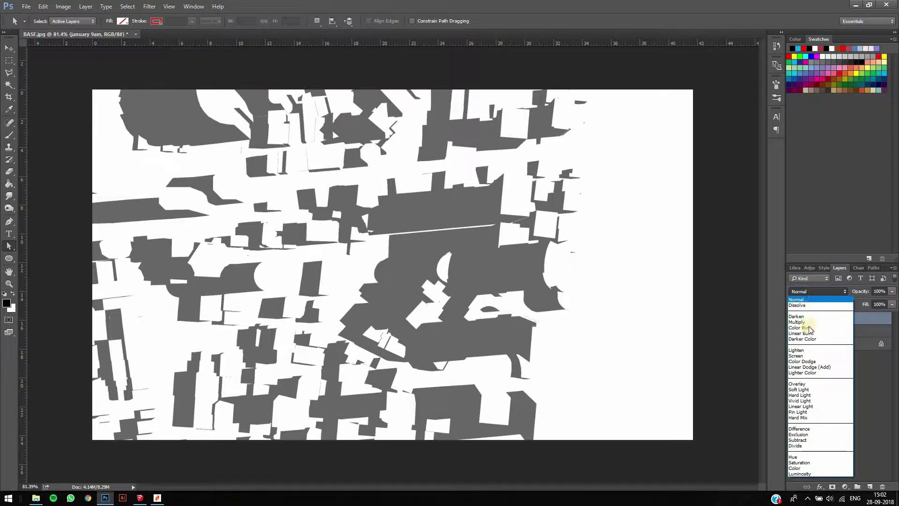
{"action": "left_click", "coordinate": [809, 293]}
{"action": "left_click", "coordinate": [809, 293]}
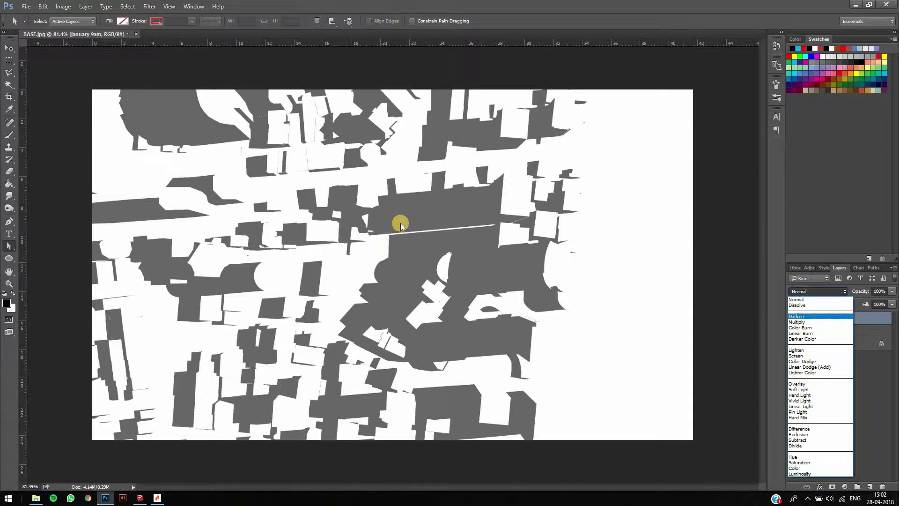
{"action": "left_click", "coordinate": [809, 322]}
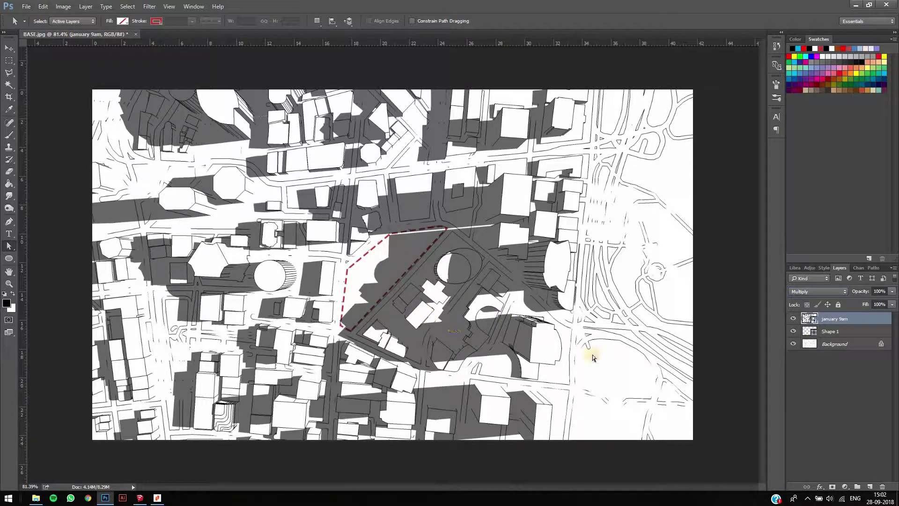
Step: Add a Hue/Saturation adjustment clipped to the january 9am layer, colorized brown with hue 31 and saturation 52
{"action": "left_click", "coordinate": [844, 486]}
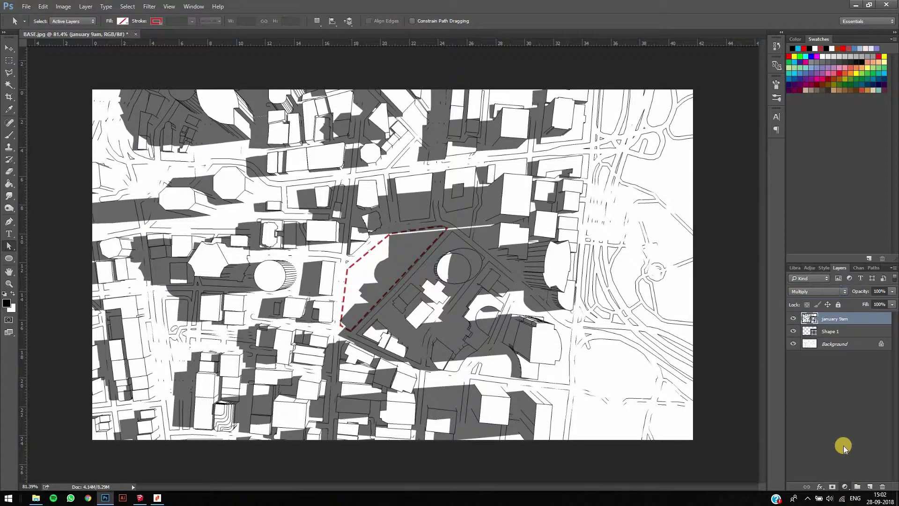
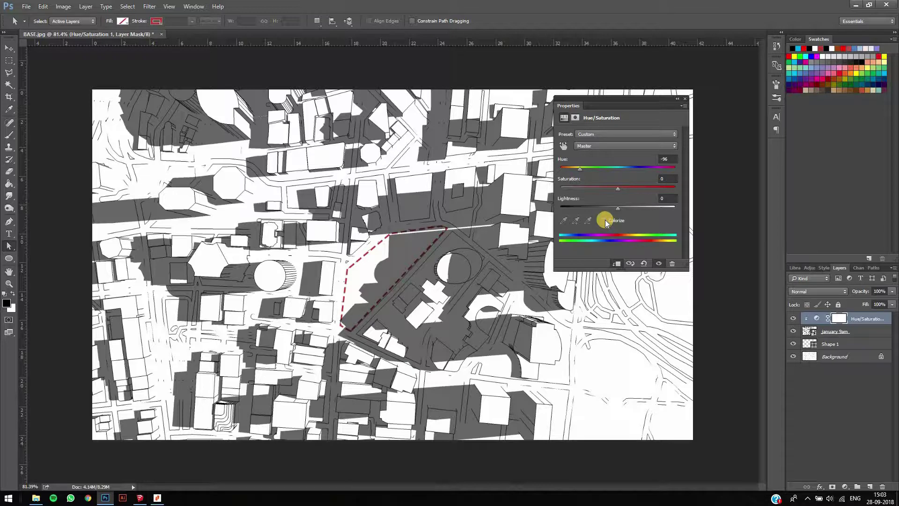
{"action": "left_click", "coordinate": [604, 221]}
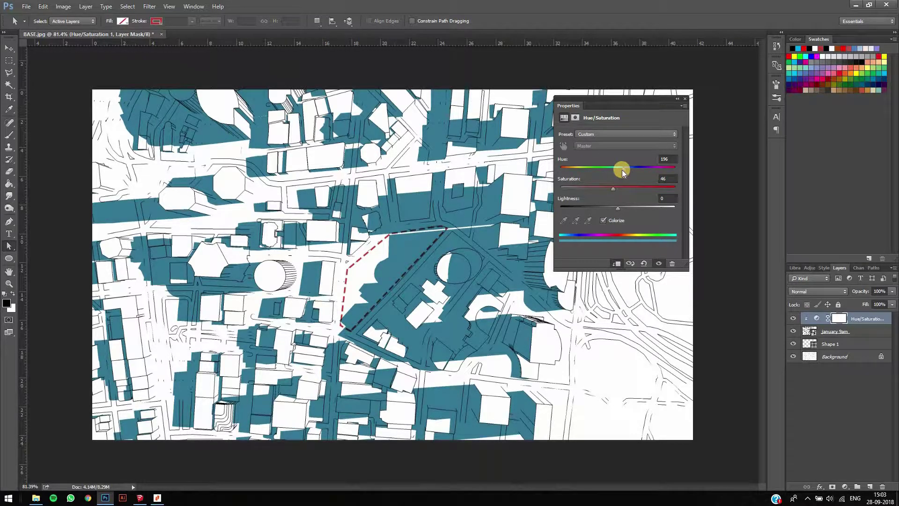
{"action": "left_click_drag", "start_coordinate": [622, 169], "coordinate": [571, 175]}
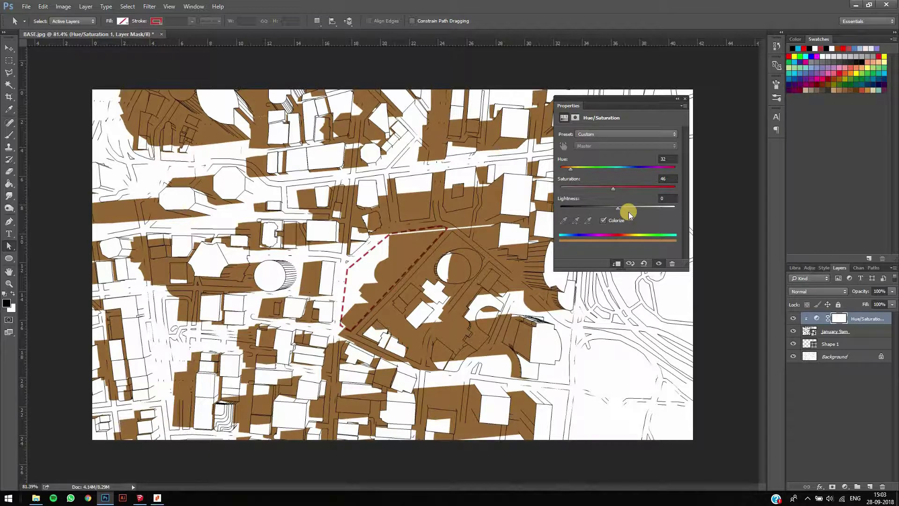
{"action": "left_click_drag", "start_coordinate": [617, 188], "coordinate": [599, 174]}
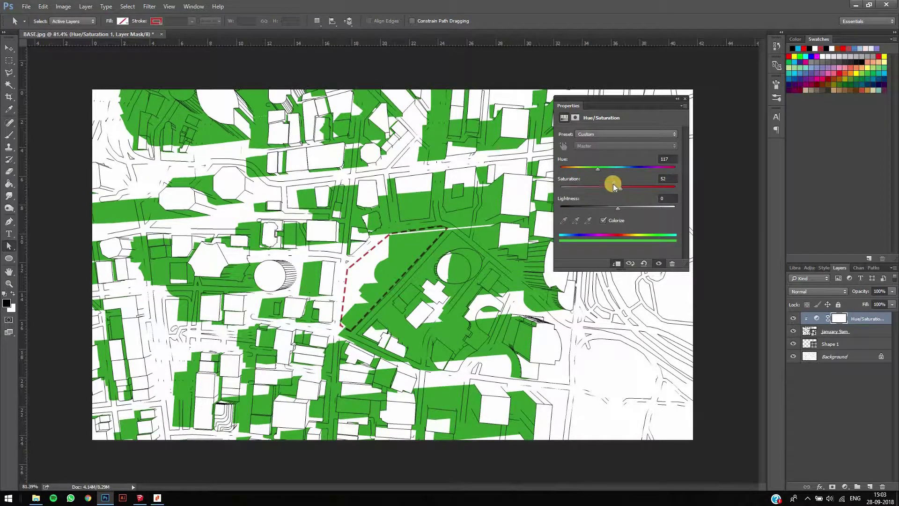
{"action": "left_click_drag", "start_coordinate": [588, 166], "coordinate": [570, 170]}
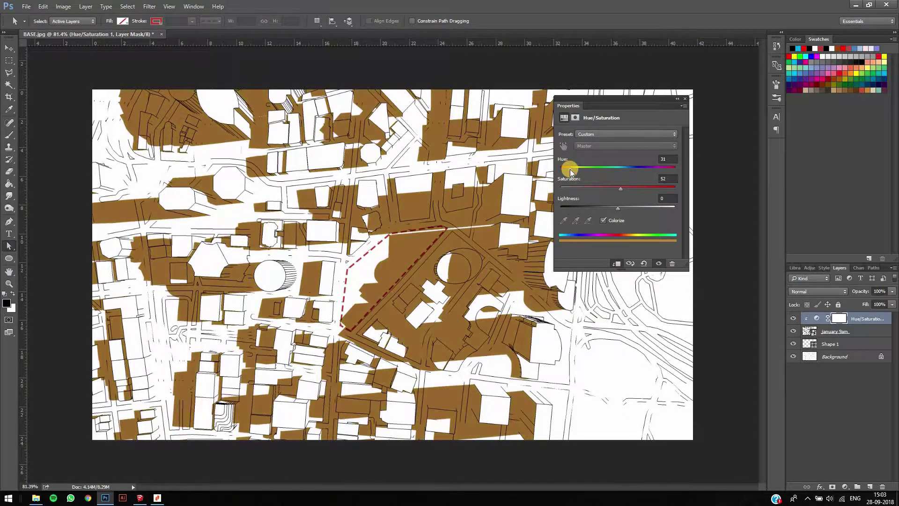
{"action": "left_click", "coordinate": [686, 102]}
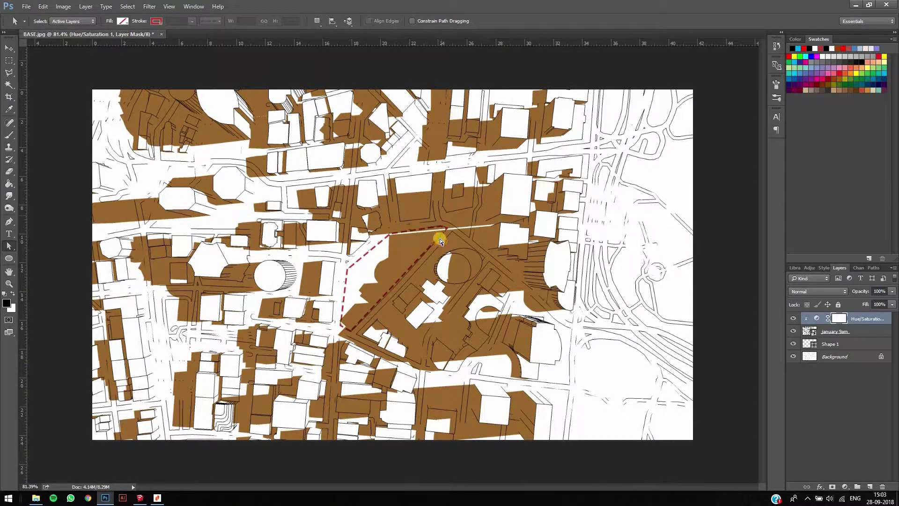
Step: Place may 9am.jpg above the january adjustment and set its layer's blend mode to Multiply
{"action": "left_click", "coordinate": [35, 498]}
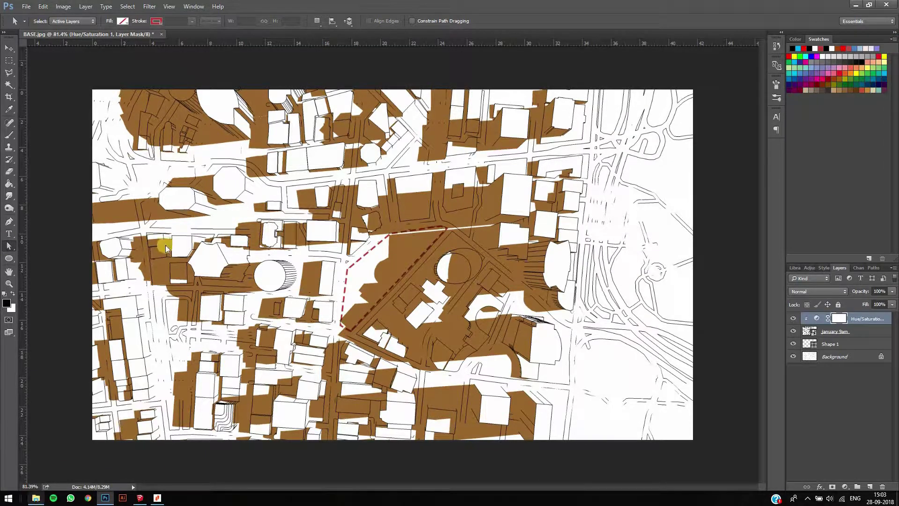
{"action": "left_click_drag", "start_coordinate": [205, 115], "coordinate": [406, 396]}
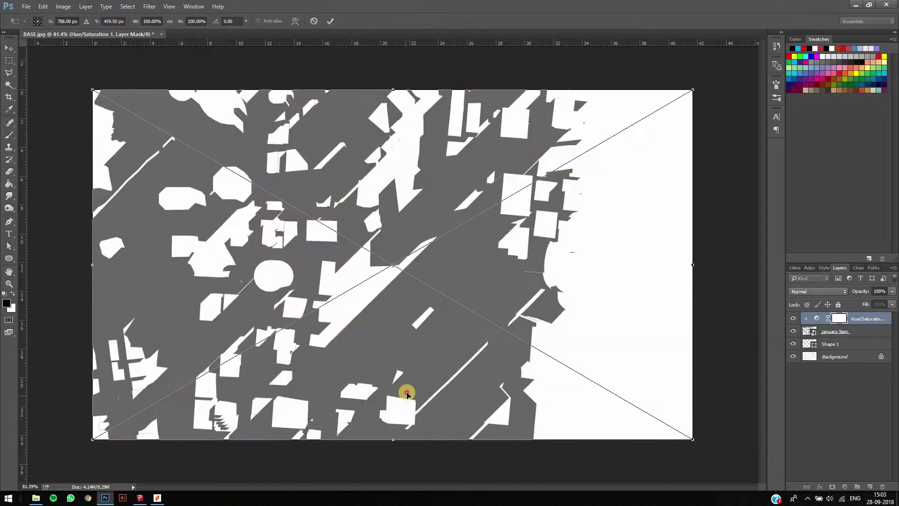
{"action": "key", "text": "Return"}
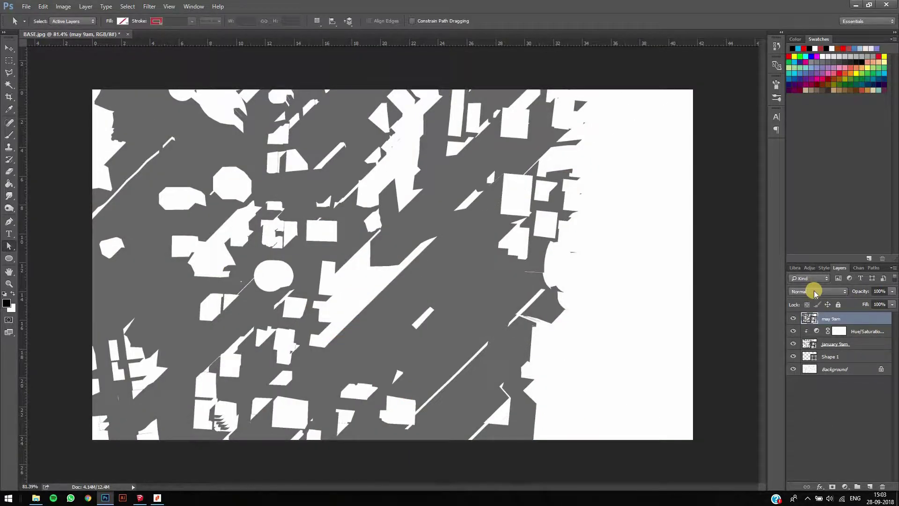
{"action": "left_click", "coordinate": [815, 292]}
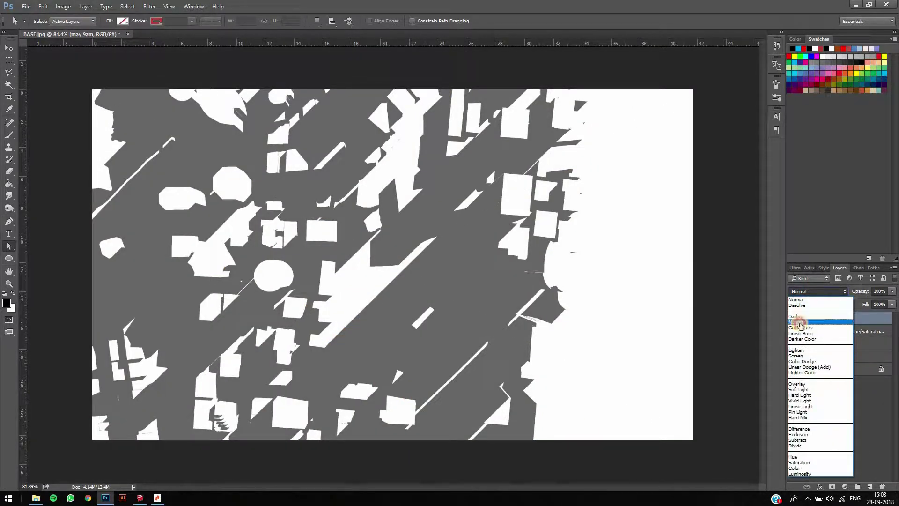
{"action": "left_click", "coordinate": [802, 322]}
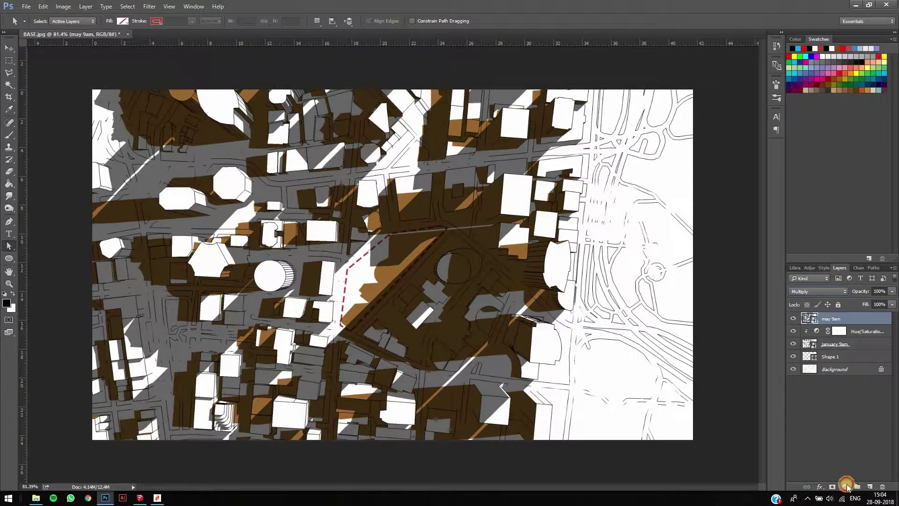
Step: Add a Hue/Saturation adjustment clipped to the may 9am layer and turn on Colorize
{"action": "left_click", "coordinate": [847, 487]}
{"action": "left_click", "coordinate": [836, 374]}
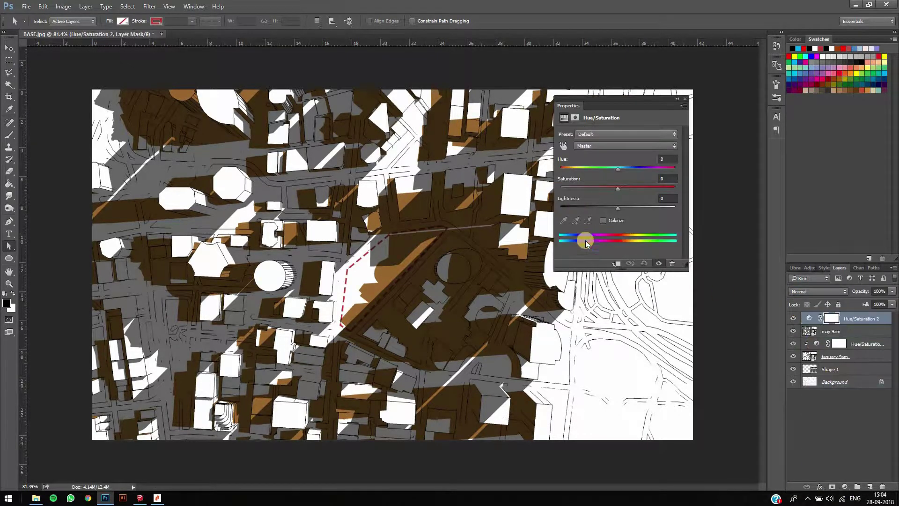
{"action": "left_click", "coordinate": [617, 264]}
{"action": "left_click", "coordinate": [604, 220]}
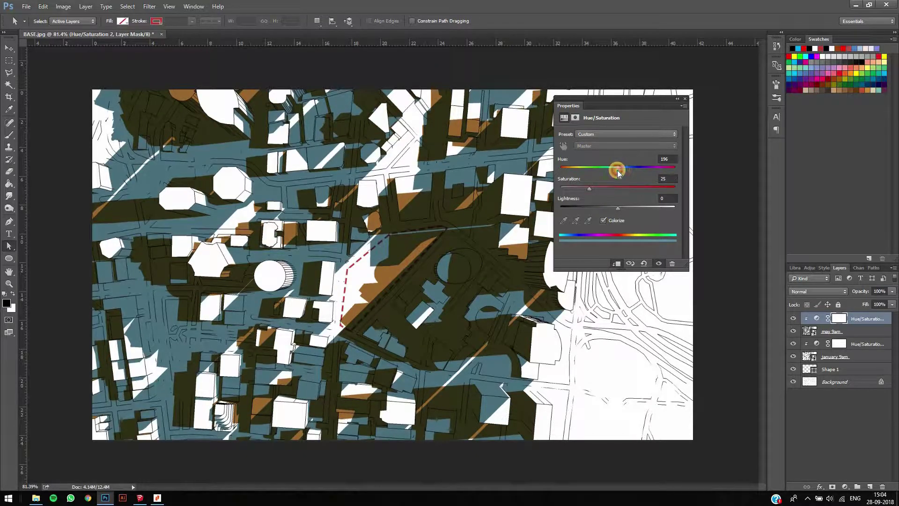
Step: Tint the may 9am layer's Hue/Saturation adjustment turquoise with hue 177, saturation 50 and lightness +20
{"action": "left_click_drag", "start_coordinate": [603, 178], "coordinate": [611, 210]}
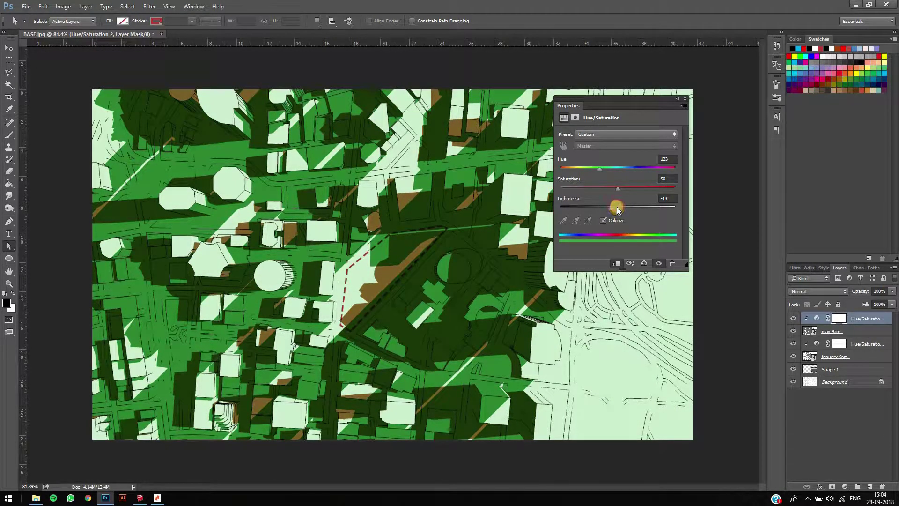
{"action": "left_click_drag", "start_coordinate": [617, 208], "coordinate": [618, 208]}
{"action": "left_click_drag", "start_coordinate": [592, 170], "coordinate": [622, 175]}
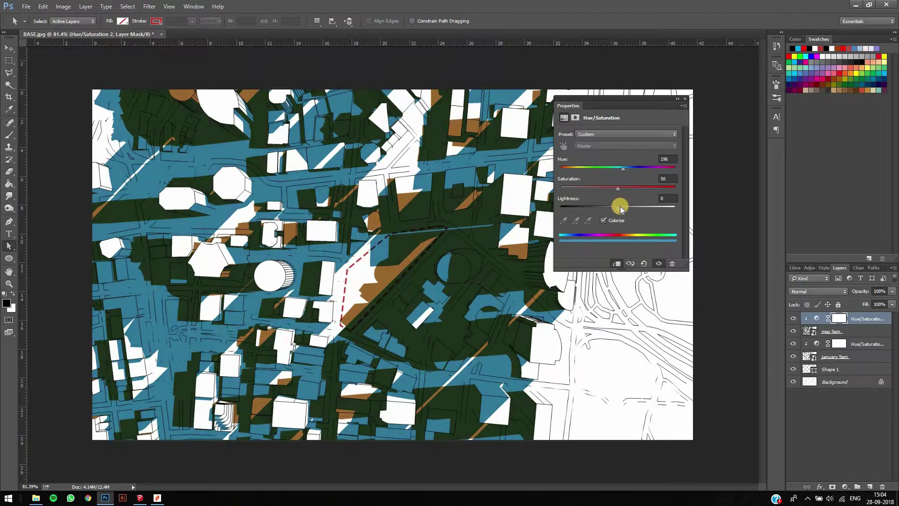
{"action": "left_click_drag", "start_coordinate": [622, 209], "coordinate": [629, 209]}
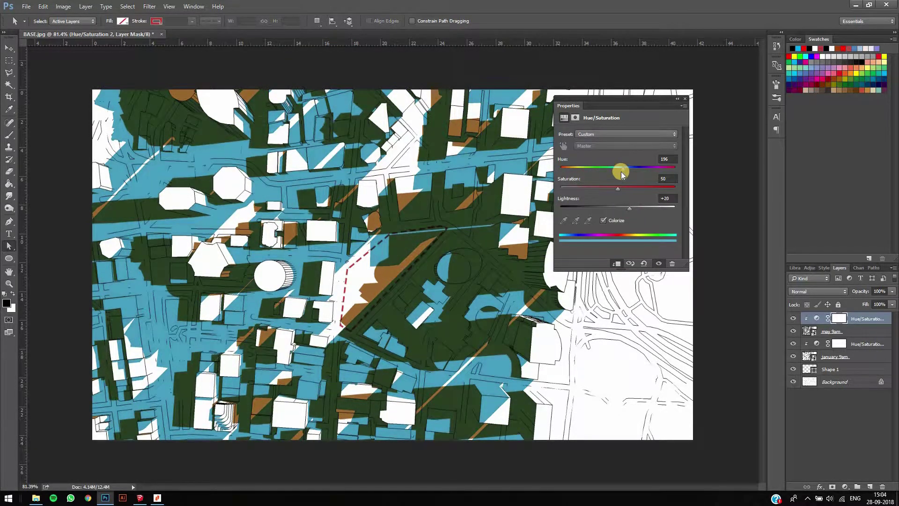
{"action": "left_click", "coordinate": [617, 172]}
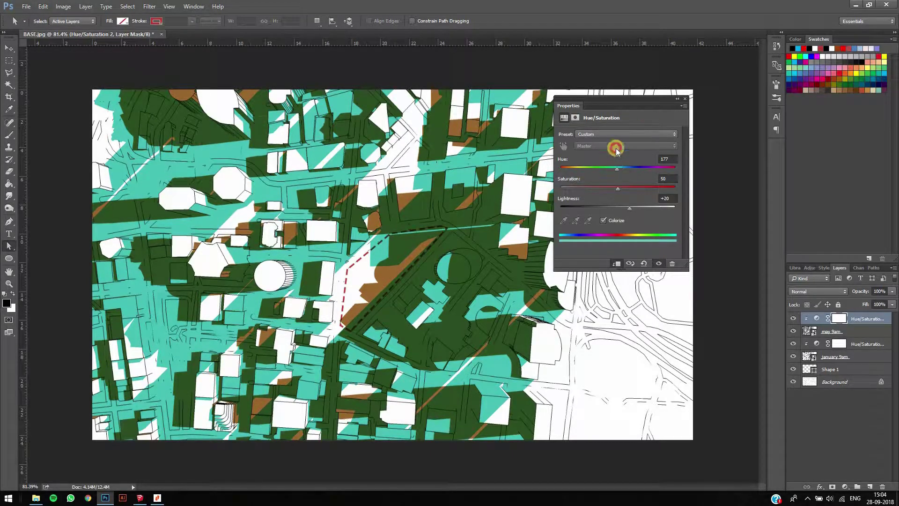
{"action": "left_click", "coordinate": [686, 98]}
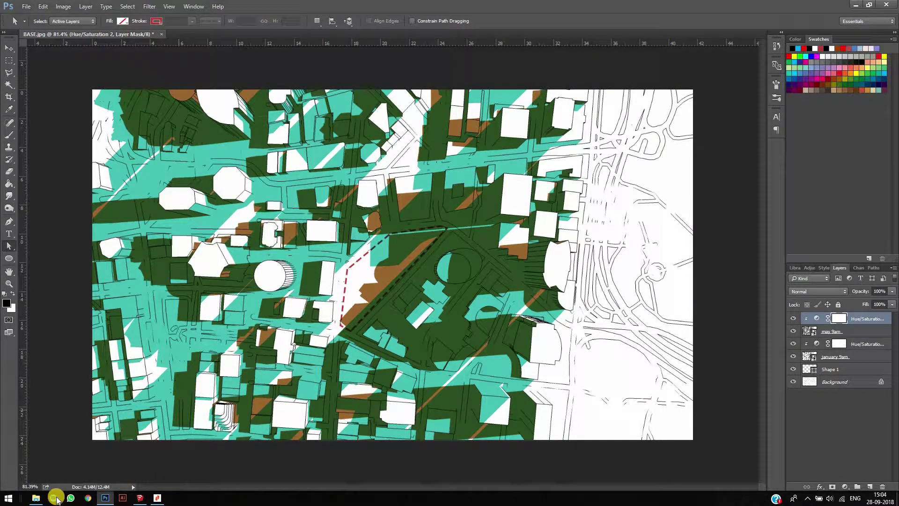
Step: Place october 9am.jpg above the may adjustment and set its layer's blend mode to Multiply
{"action": "left_click", "coordinate": [32, 499]}
{"action": "left_click", "coordinate": [245, 111]}
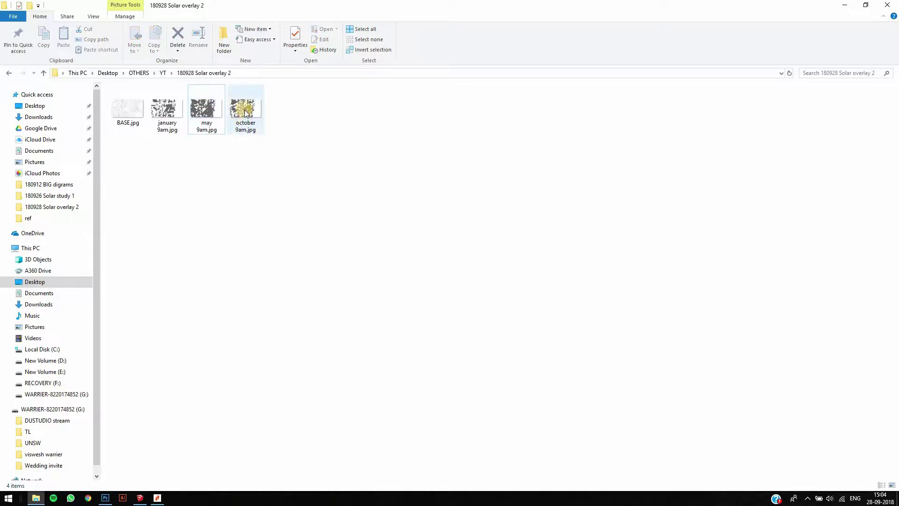
{"action": "left_click_drag", "start_coordinate": [161, 374], "coordinate": [395, 391]}
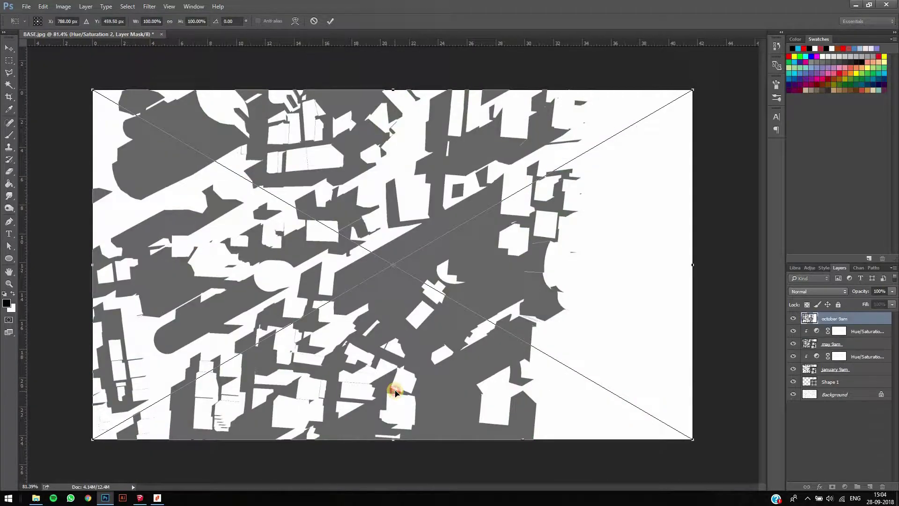
{"action": "left_click", "coordinate": [823, 291]}
{"action": "left_click", "coordinate": [820, 291]}
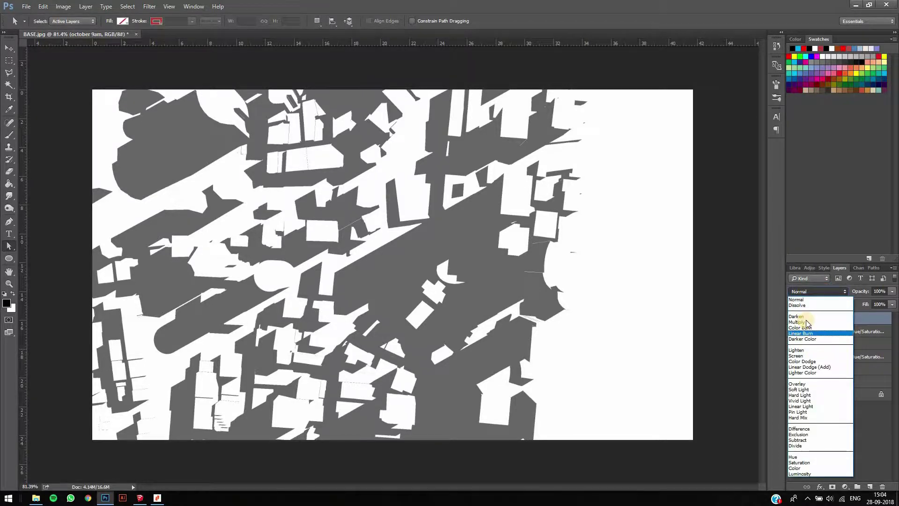
{"action": "left_click", "coordinate": [806, 322]}
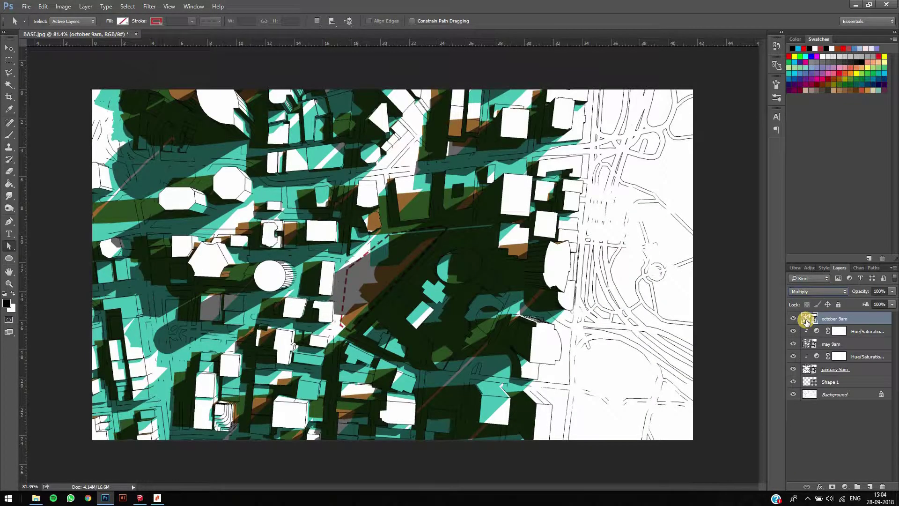
Step: Add a Hue/Saturation adjustment clipped to the october 9am layer, colorized with hue 22, saturation 34 and lightness +42
{"action": "left_click", "coordinate": [847, 489]}
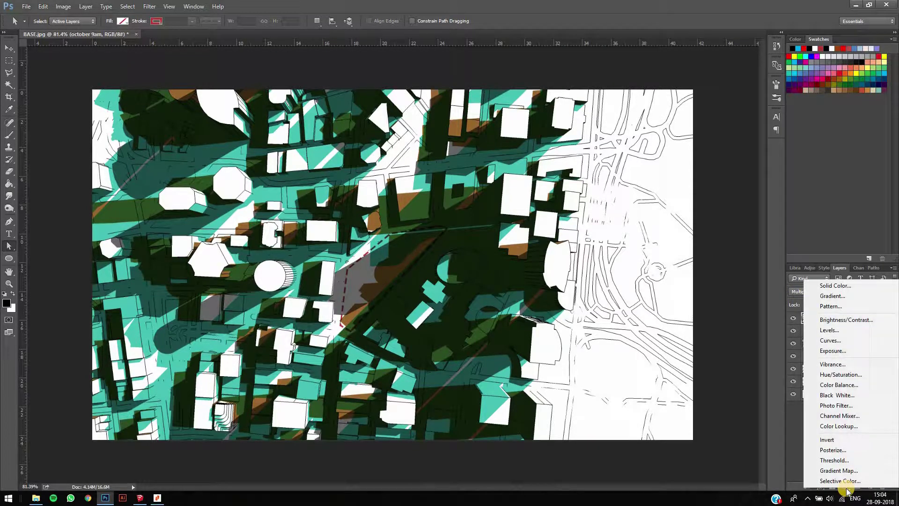
{"action": "left_click", "coordinate": [841, 374]}
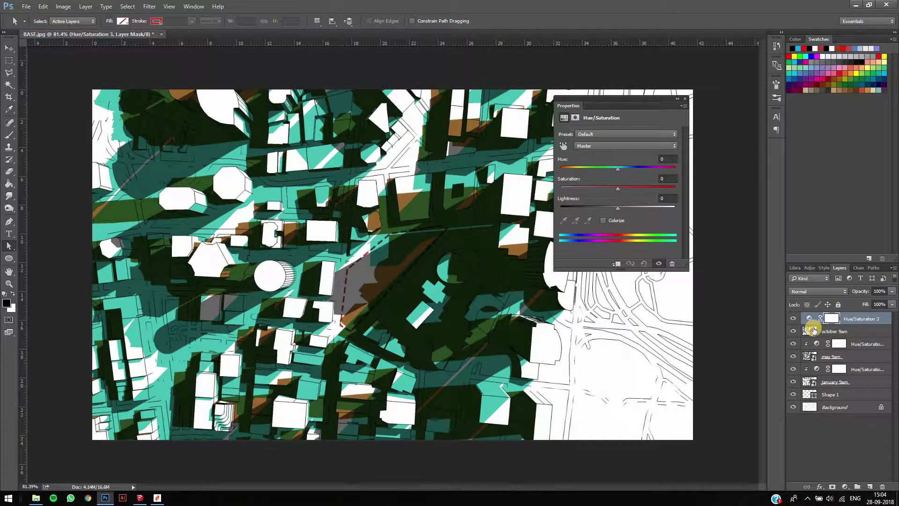
{"action": "left_click", "coordinate": [810, 319]}
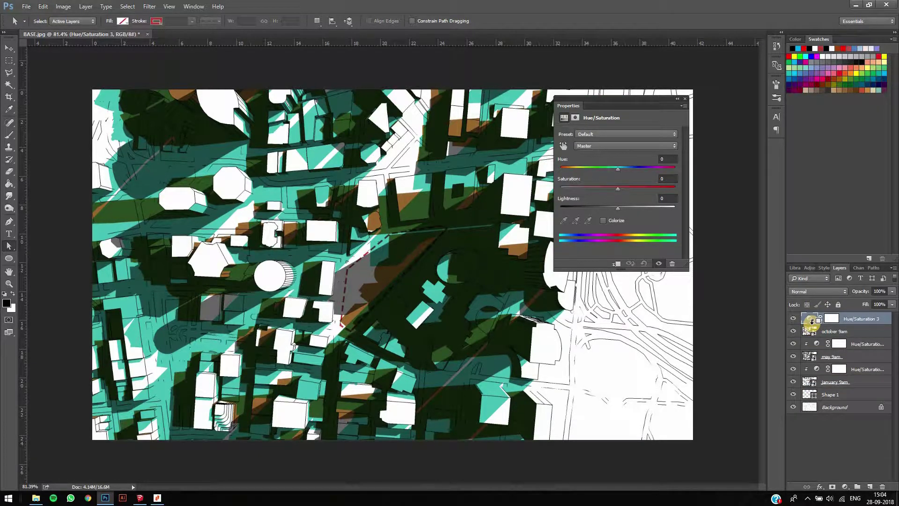
{"action": "left_click", "coordinate": [616, 264]}
{"action": "left_click", "coordinate": [603, 221]}
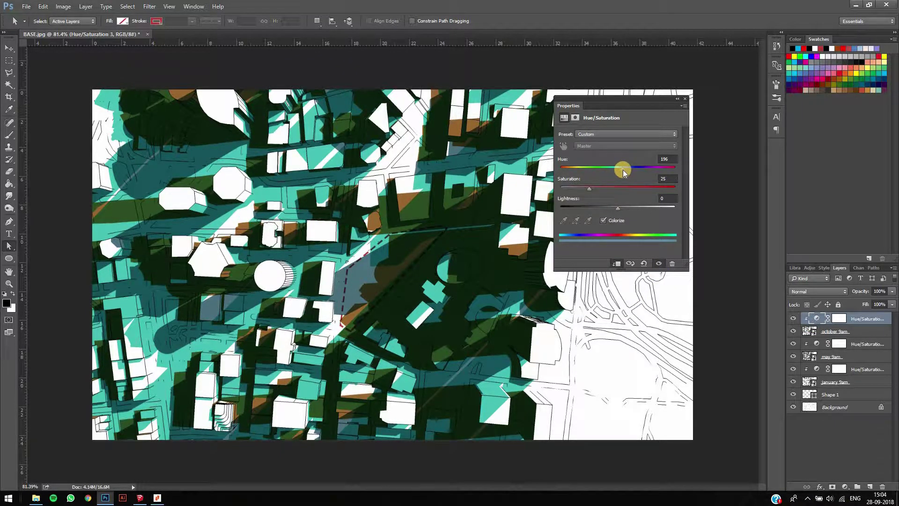
{"action": "left_click_drag", "start_coordinate": [629, 172], "coordinate": [567, 176]}
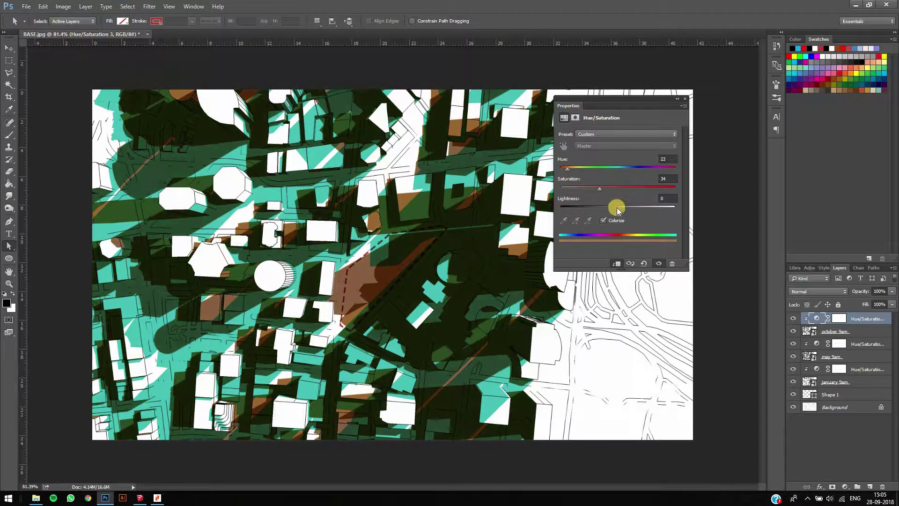
{"action": "left_click_drag", "start_coordinate": [634, 210], "coordinate": [642, 210]}
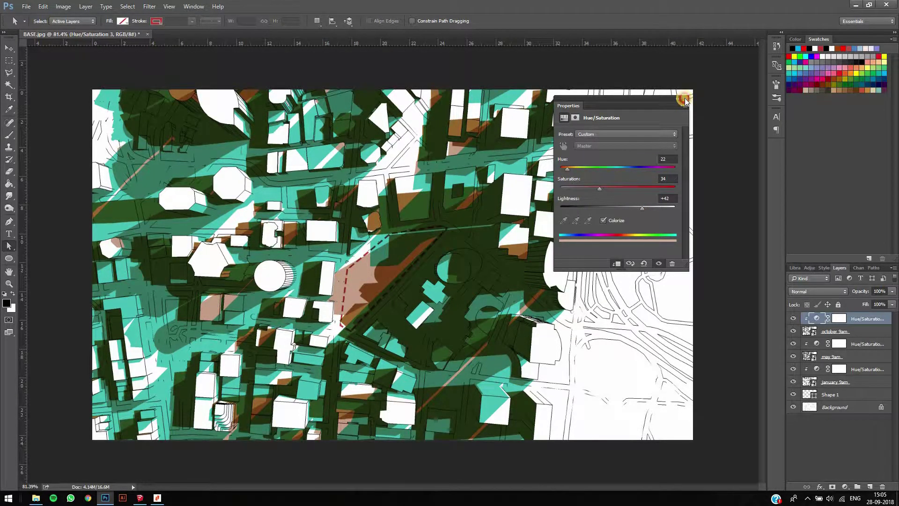
{"action": "left_click", "coordinate": [685, 99]}
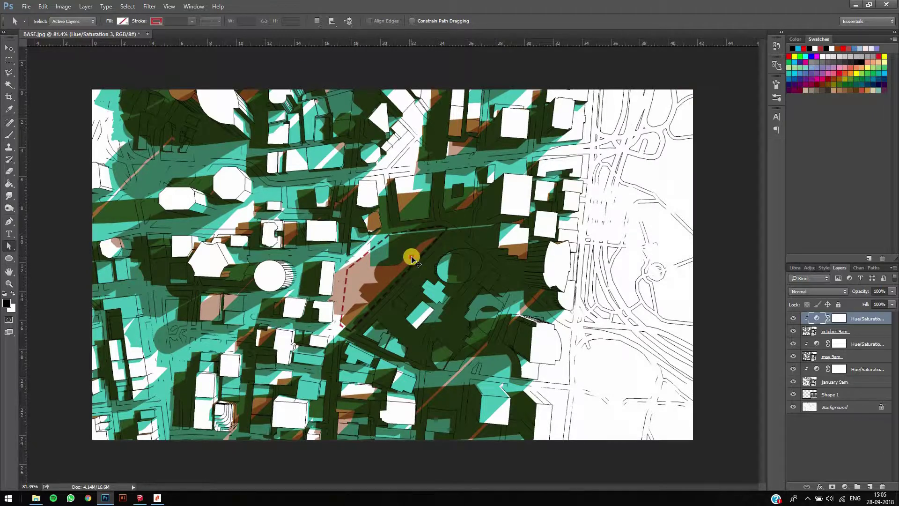
{"action": "key", "text": "v"}
{"action": "left_click", "coordinate": [867, 394]}
{"action": "left_click_drag", "start_coordinate": [860, 315], "coordinate": [857, 311]}
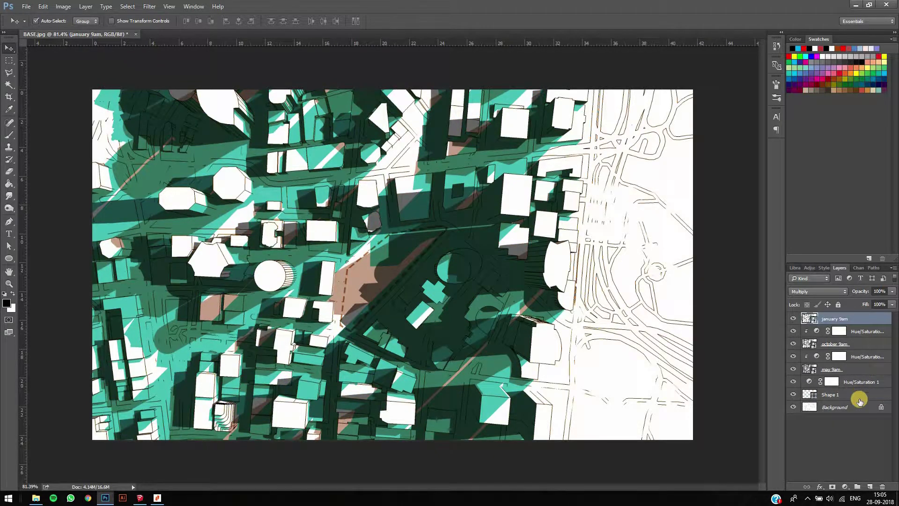
{"action": "key", "text": "ctrl+z"}
Step: Move the dashed site outline's Shape 1 layer above all other layers and set its stroke colour to yellow
{"action": "left_click_drag", "start_coordinate": [858, 313], "coordinate": [857, 312]}
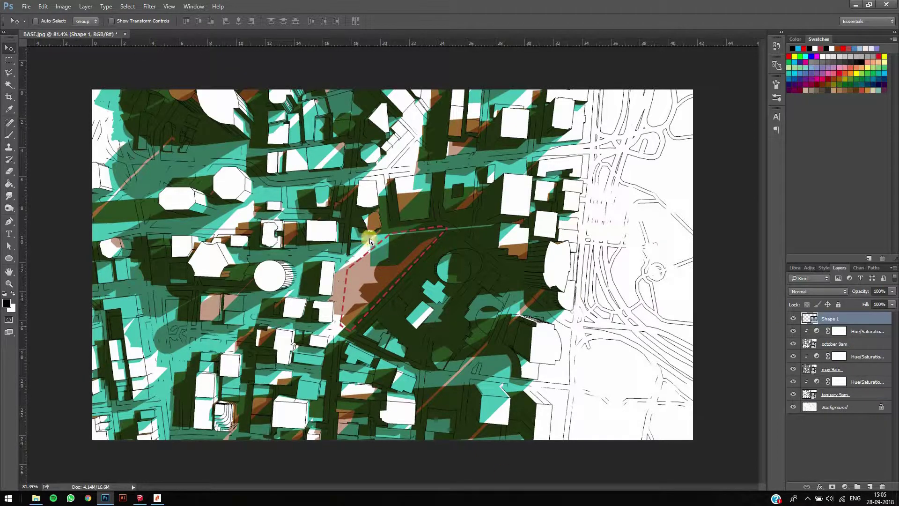
{"action": "key", "text": "a"}
{"action": "left_click", "coordinate": [123, 21]}
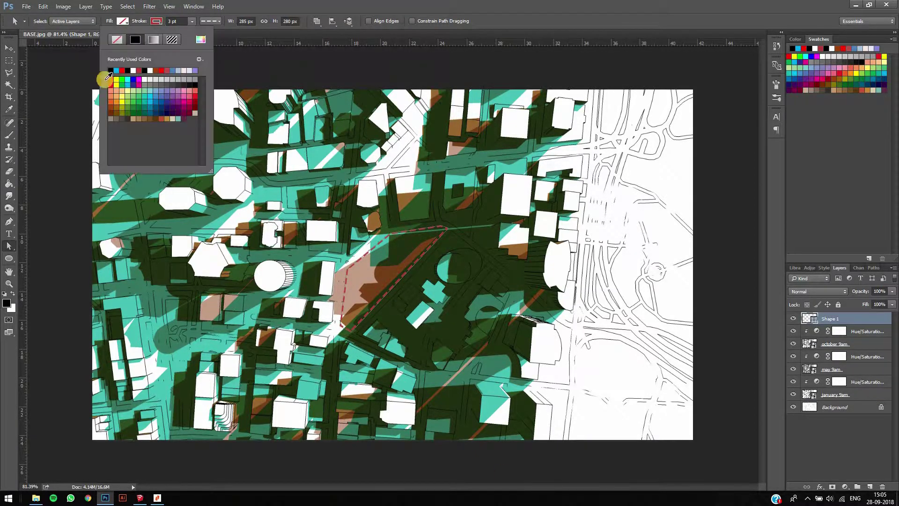
{"action": "left_click", "coordinate": [116, 80]}
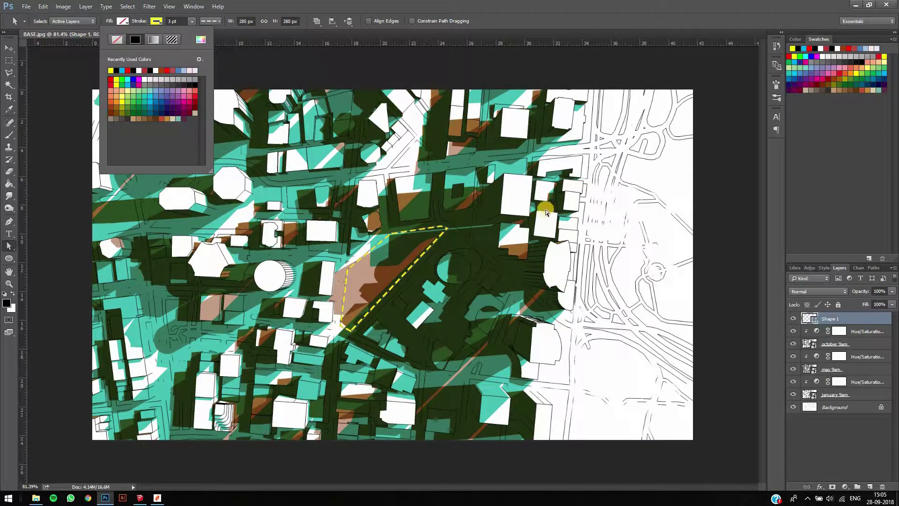
{"action": "left_click", "coordinate": [551, 238]}
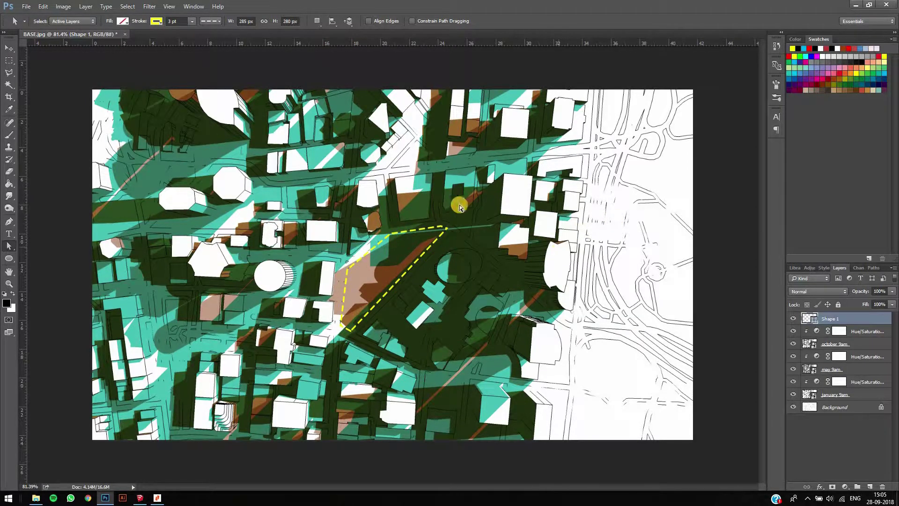
Step: Crop the image to a centred 1:1 square around the site and hide the interface panels
{"action": "scroll", "coordinate": [385, 240], "scroll_direction": "up", "scroll_amount": 1, "text": "alt"}
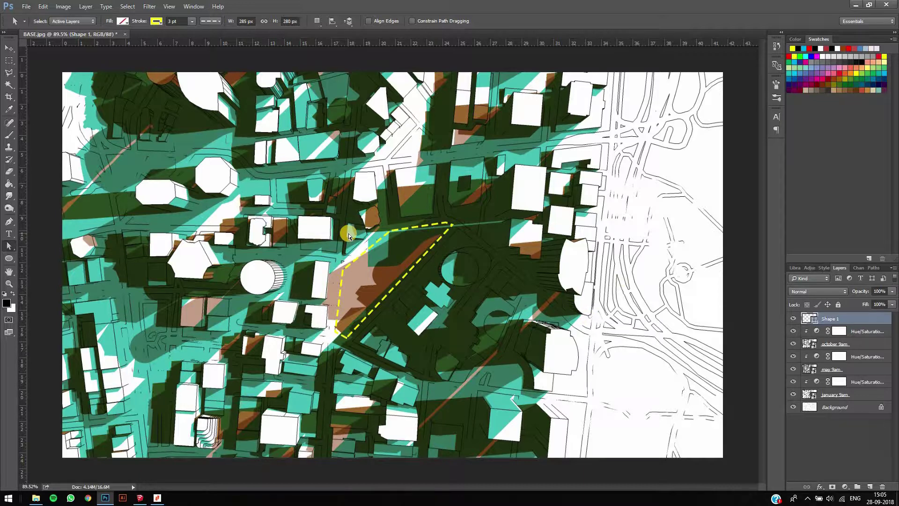
{"action": "key", "text": "c"}
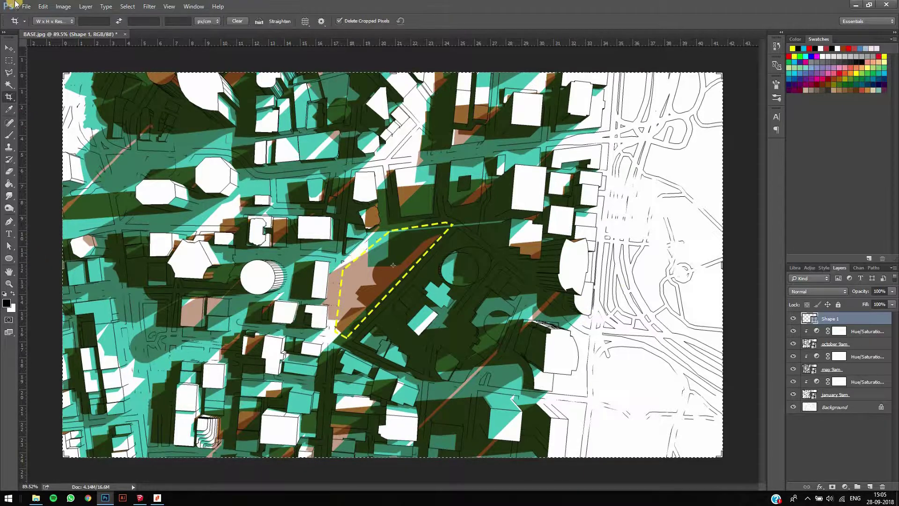
{"action": "left_click", "coordinate": [56, 22]}
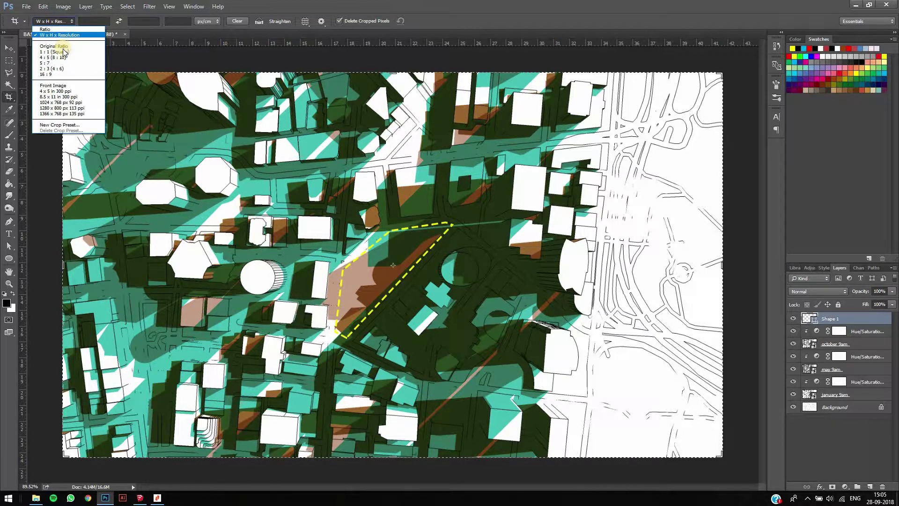
{"action": "left_click", "coordinate": [62, 52]}
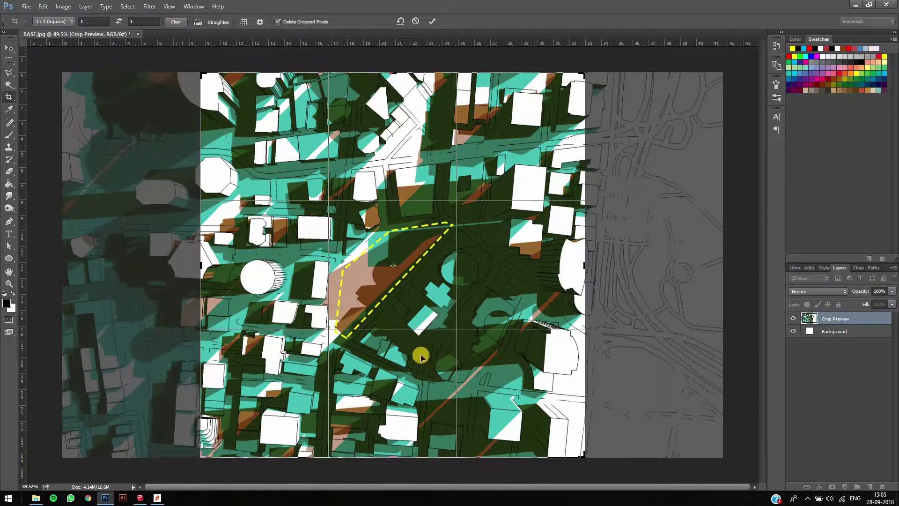
{"action": "left_click", "coordinate": [433, 22]}
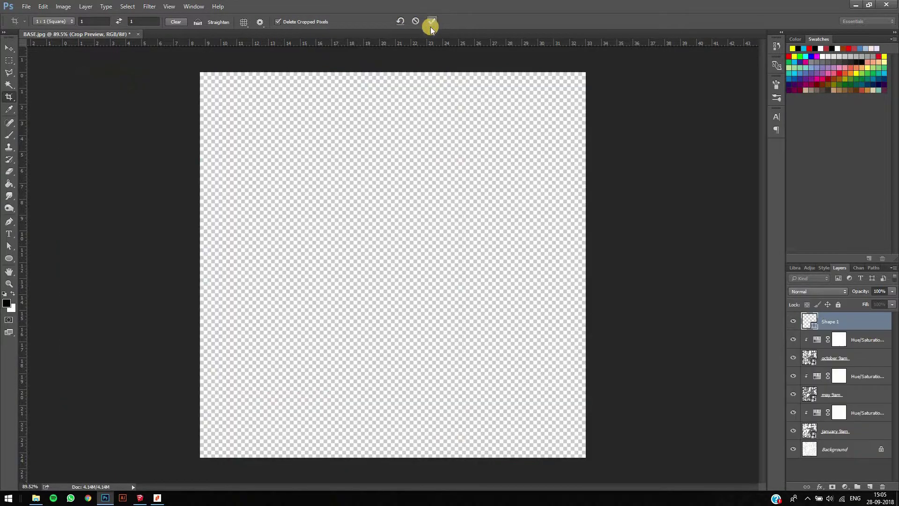
{"action": "scroll", "coordinate": [415, 193], "scroll_direction": "up", "scroll_amount": 1}
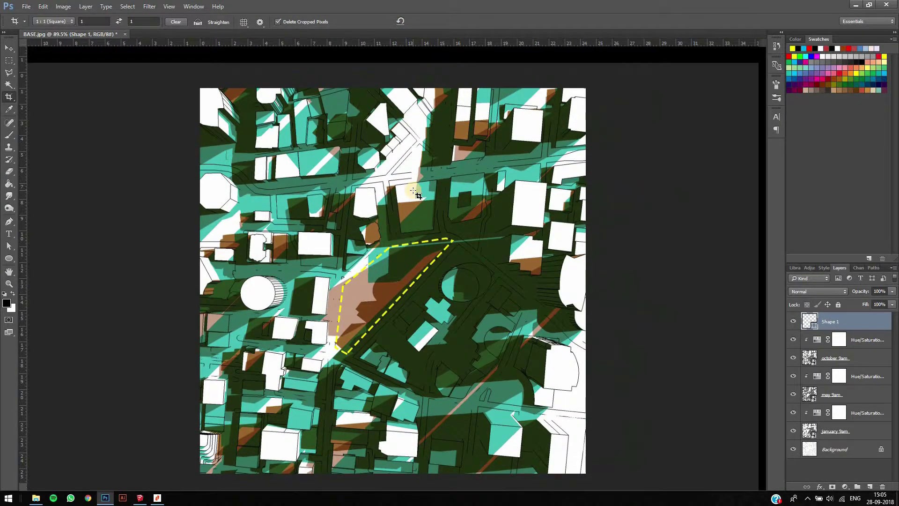
{"action": "key", "text": "Tab"}
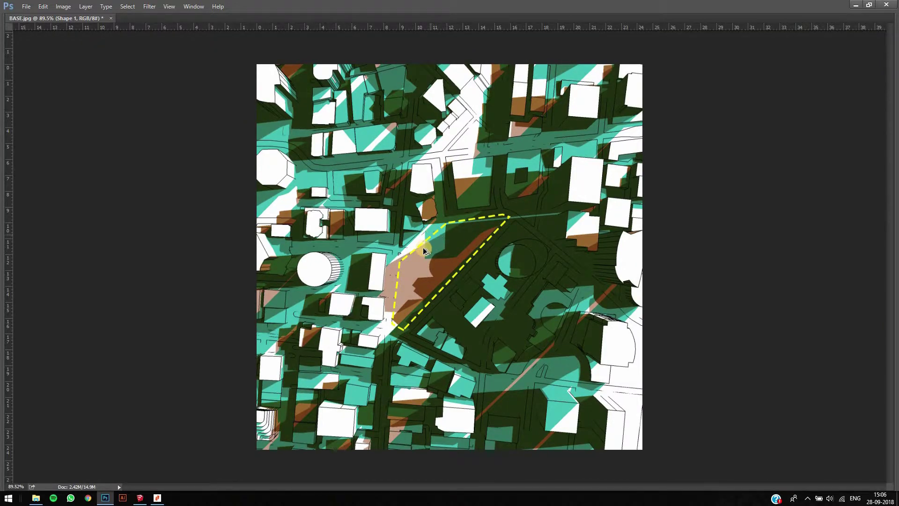
{"action": "scroll", "coordinate": [420, 251], "scroll_direction": "up", "scroll_amount": 1, "text": "alt"}
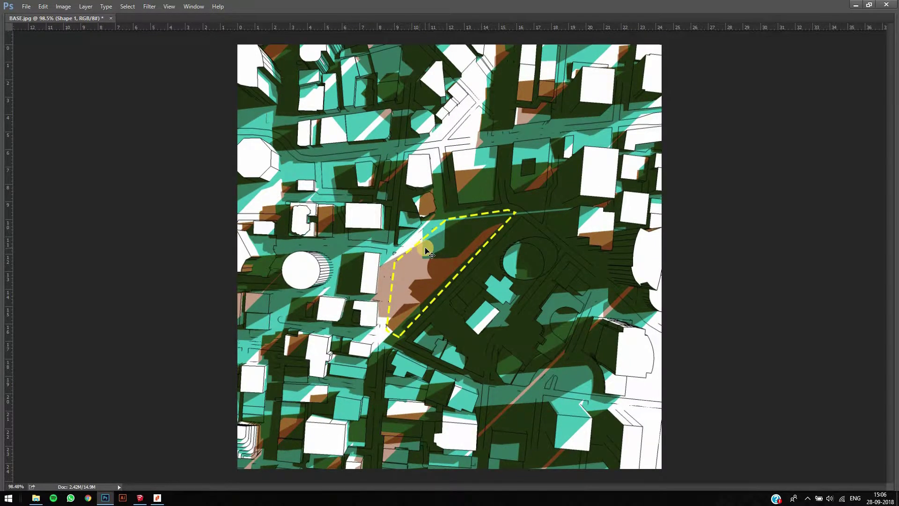